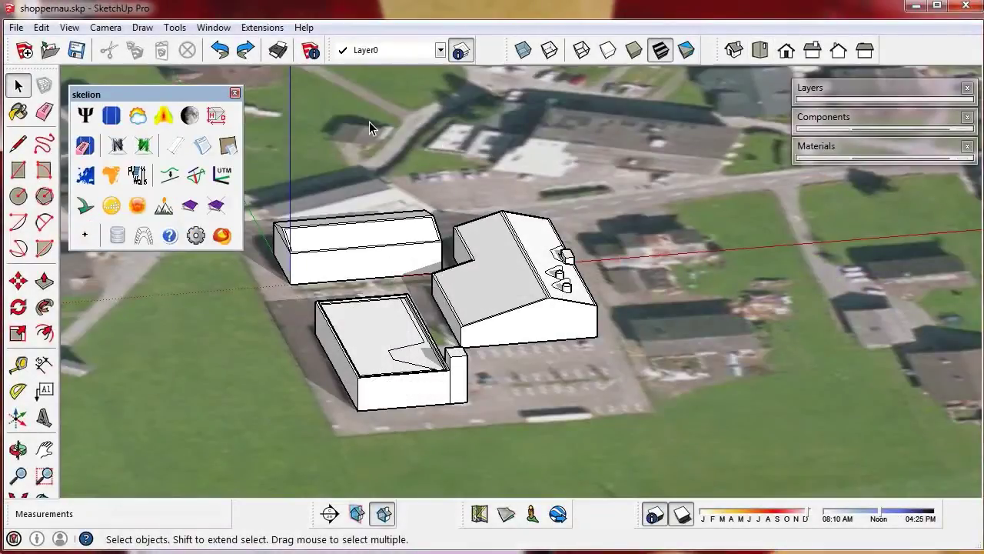
Step: Fill the lower-left building's roof with panel rows at a fixed azimuth and tilt
{"action": "left_click", "coordinate": [398, 318]}
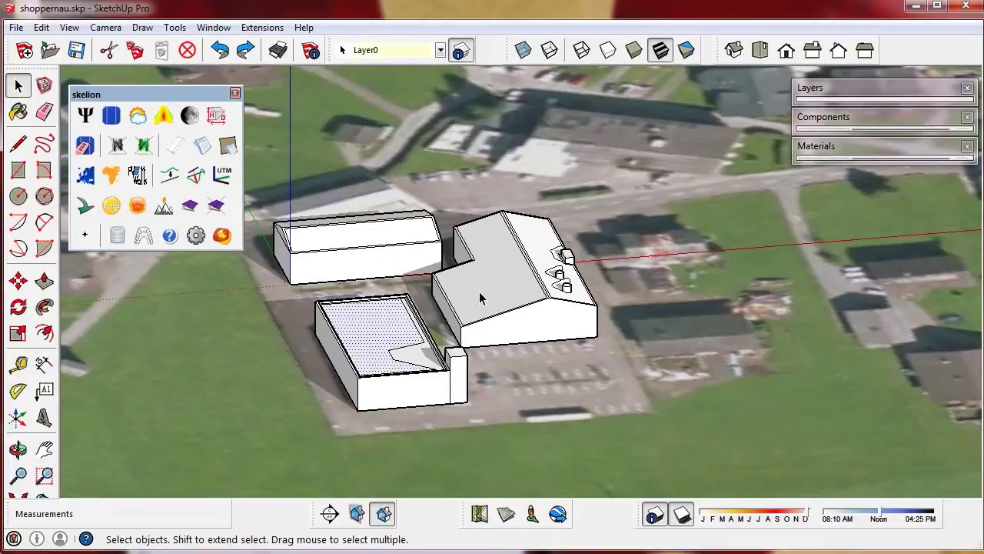
{"action": "left_click", "coordinate": [117, 115]}
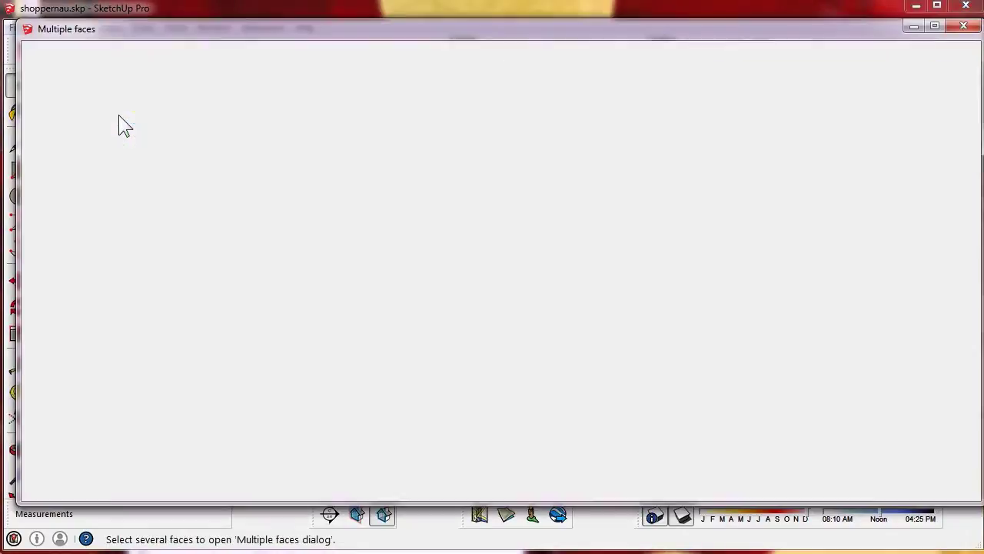
{"action": "scroll", "coordinate": [299, 296], "scroll_direction": "down", "scroll_amount": 3}
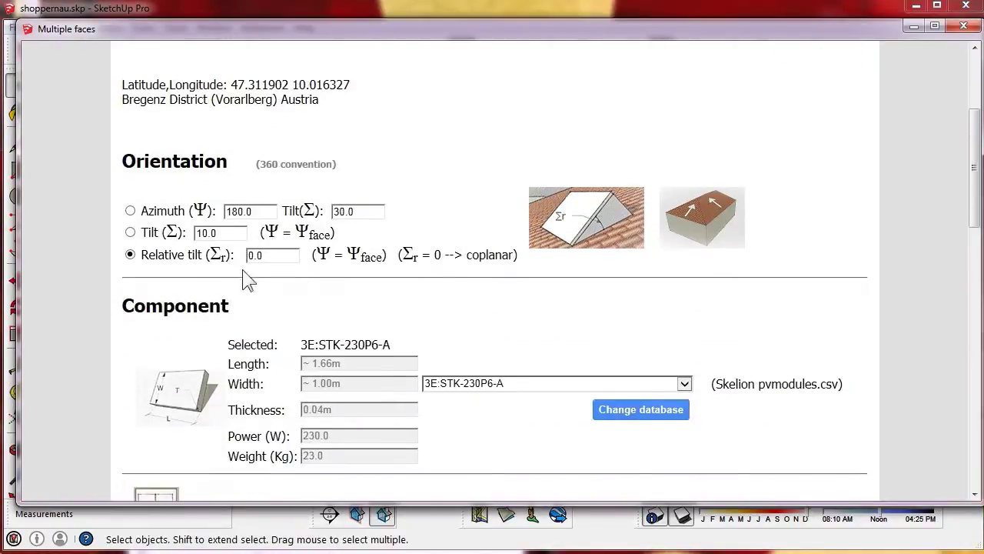
{"action": "left_click", "coordinate": [132, 209]}
{"action": "scroll", "coordinate": [434, 229], "scroll_direction": "down", "scroll_amount": 8}
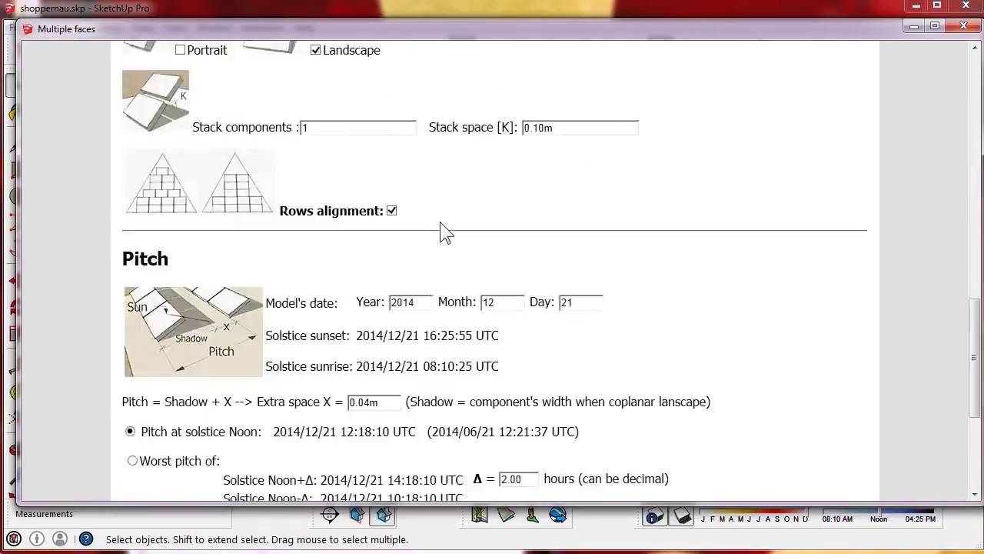
{"action": "scroll", "coordinate": [461, 269], "scroll_direction": "down", "scroll_amount": 2}
{"action": "left_click", "coordinate": [505, 348]}
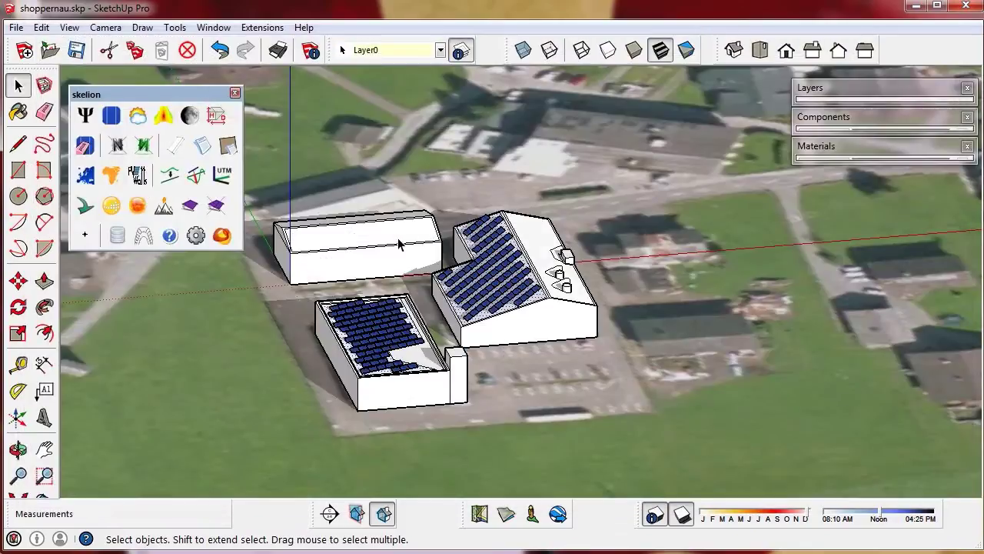
Step: Fill the upper-left building's roof with panels laid coplanar with the roof
{"action": "left_click", "coordinate": [531, 231], "text": "shift"}
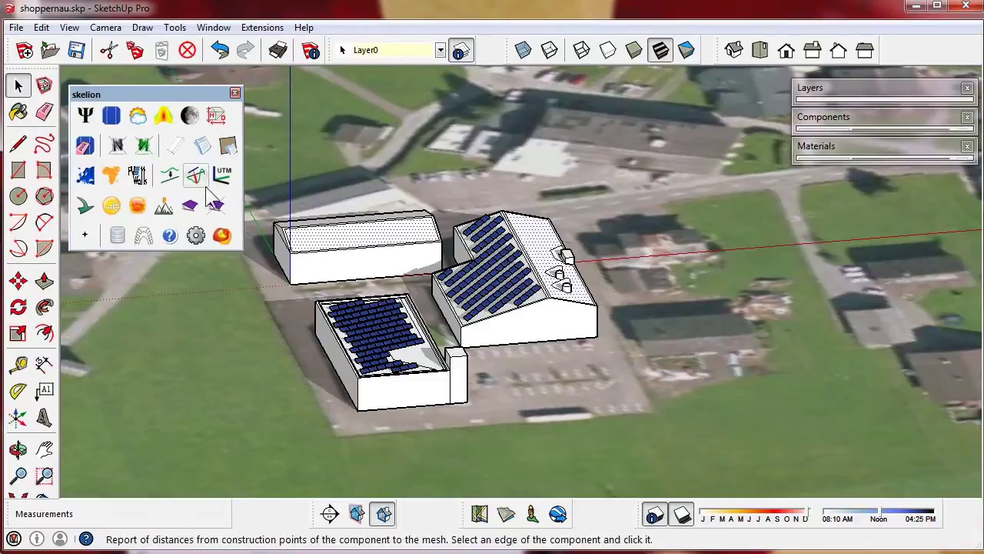
{"action": "left_click", "coordinate": [120, 122]}
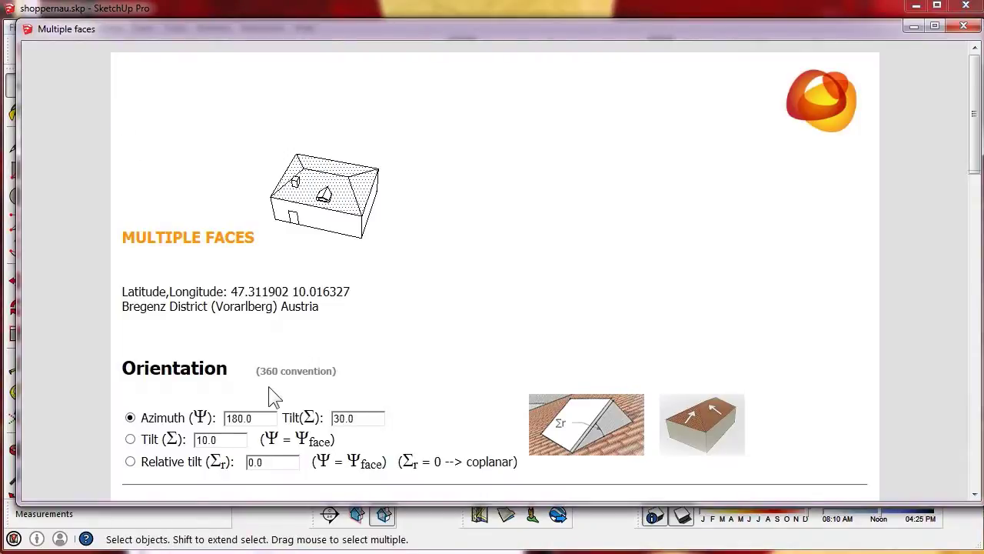
{"action": "left_click", "coordinate": [131, 463]}
{"action": "scroll", "coordinate": [300, 446], "scroll_direction": "down", "scroll_amount": 10}
{"action": "scroll", "coordinate": [384, 430], "scroll_direction": "down", "scroll_amount": 6}
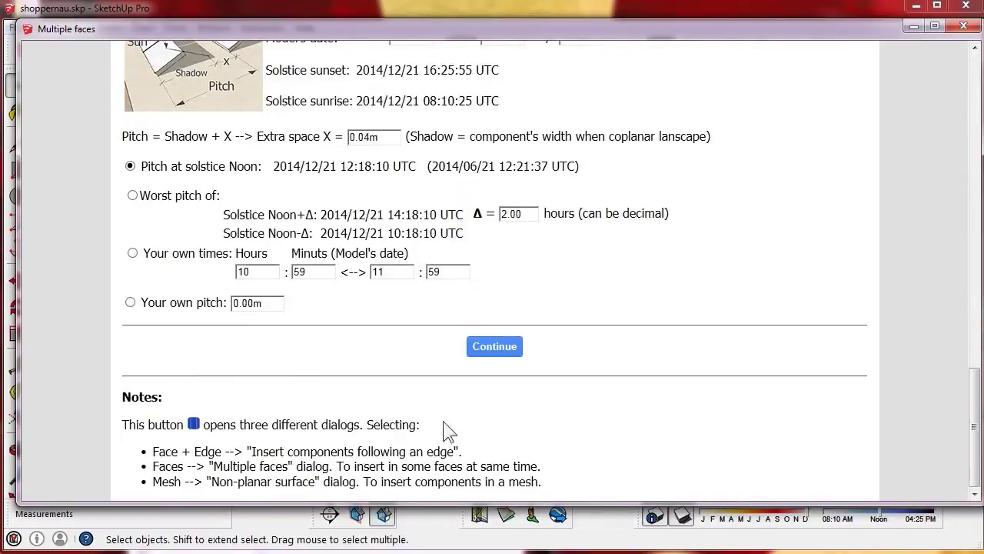
{"action": "left_click", "coordinate": [492, 347]}
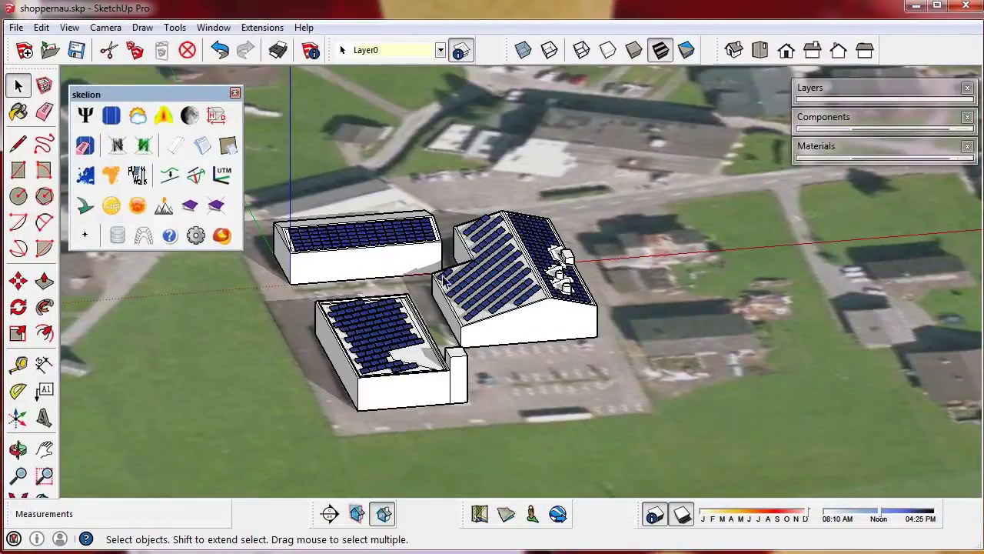
Step: Read the upper-left roof panel group's azimuth and tilt with Skelion's Tilt and Azimuth tool
{"action": "left_click", "coordinate": [85, 115]}
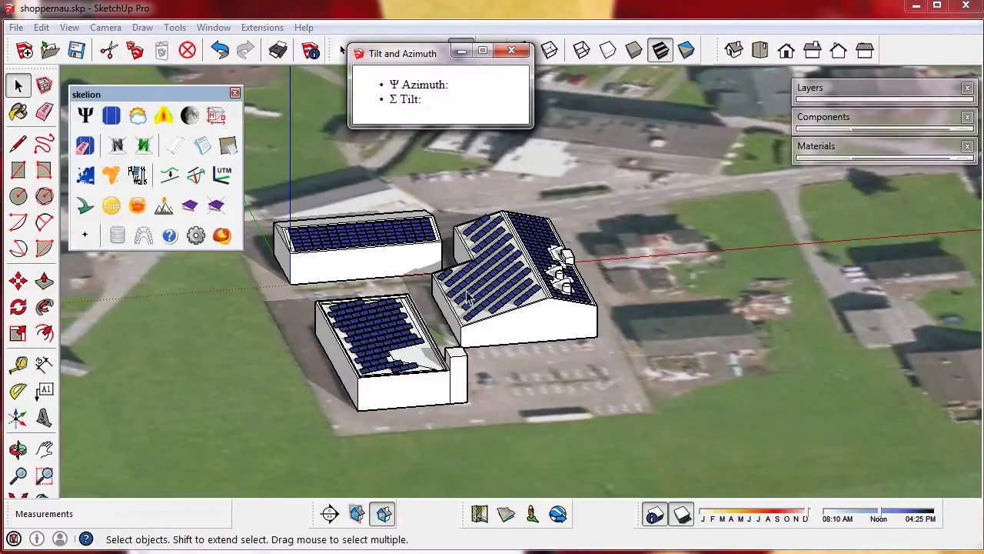
{"action": "left_click", "coordinate": [372, 234]}
{"action": "scroll", "coordinate": [377, 233], "scroll_direction": "up", "scroll_amount": 2}
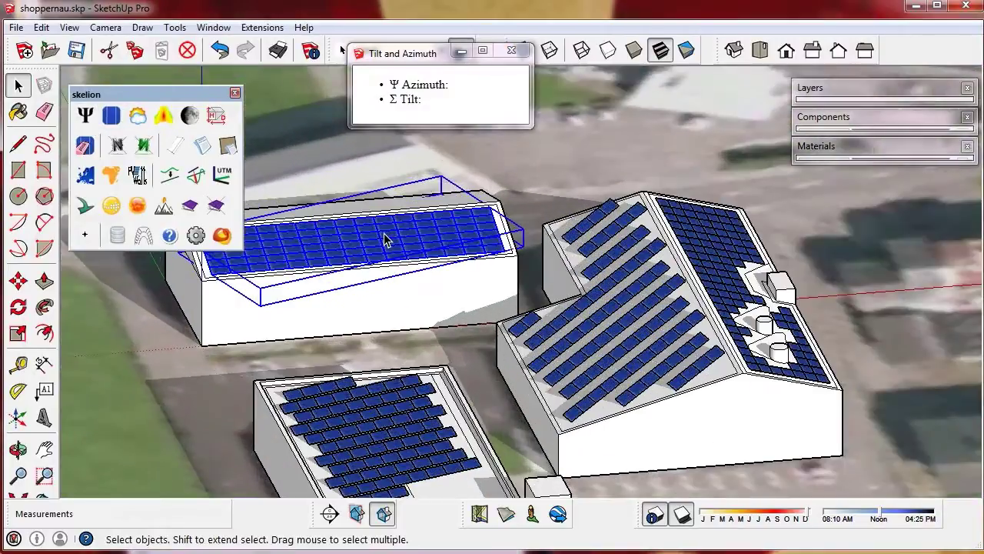
{"action": "scroll", "coordinate": [384, 232], "scroll_direction": "up", "scroll_amount": 2}
{"action": "scroll", "coordinate": [390, 231], "scroll_direction": "up", "scroll_amount": 2}
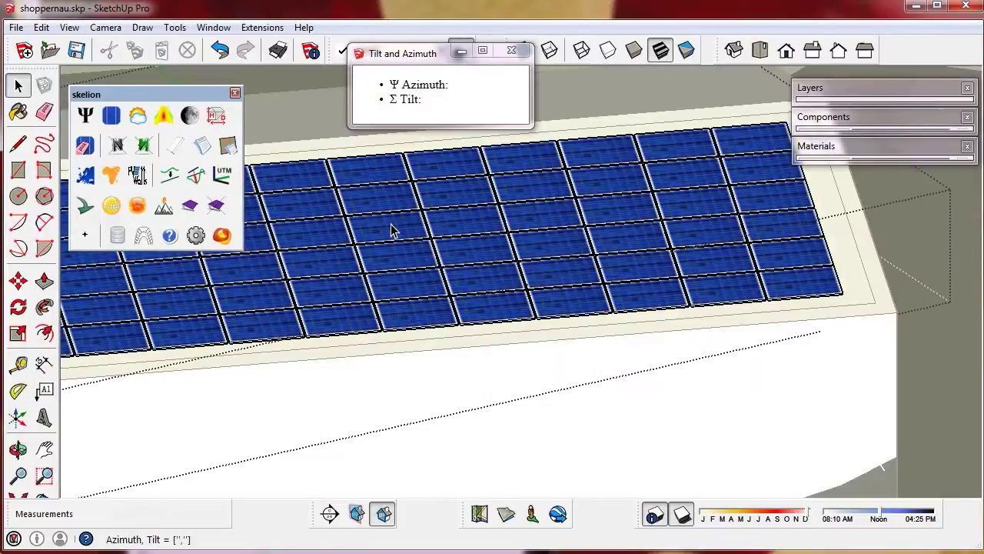
{"action": "double_click", "coordinate": [391, 227]}
{"action": "key", "text": "ctrl+a"}
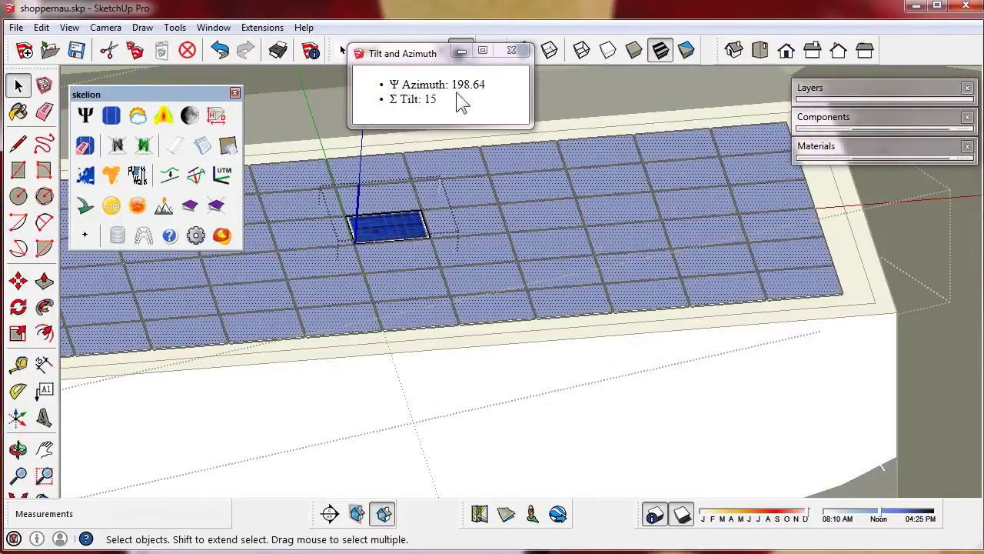
{"action": "scroll", "coordinate": [448, 234], "scroll_direction": "down", "scroll_amount": 2}
{"action": "scroll", "coordinate": [448, 234], "scroll_direction": "down", "scroll_amount": 2}
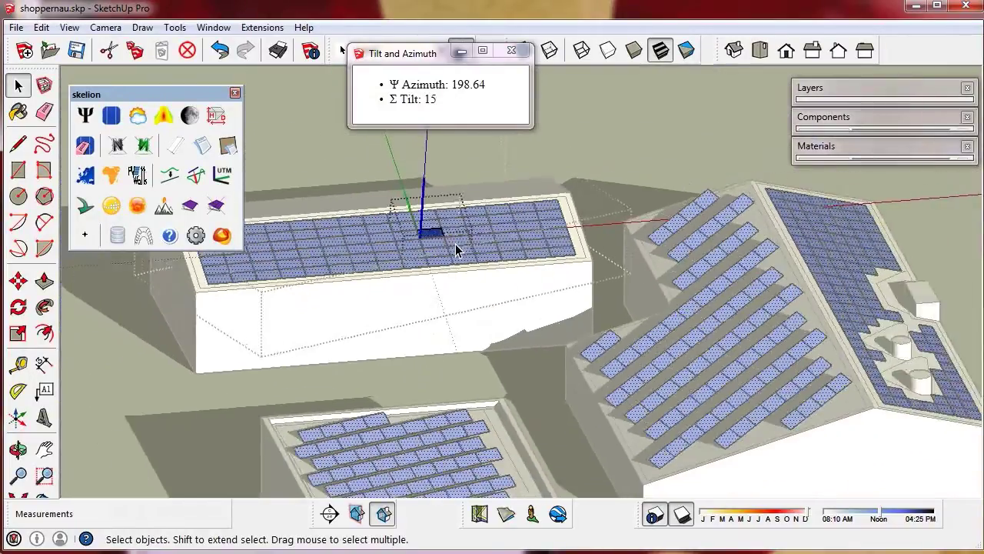
{"action": "scroll", "coordinate": [450, 239], "scroll_direction": "down", "scroll_amount": 2}
{"action": "scroll", "coordinate": [796, 282], "scroll_direction": "up", "scroll_amount": 2}
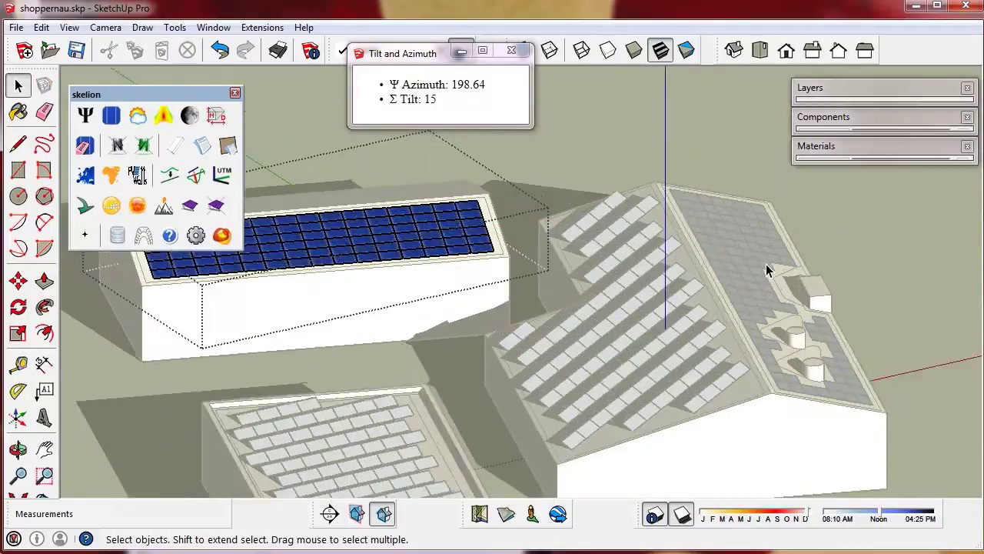
{"action": "scroll", "coordinate": [769, 269], "scroll_direction": "up", "scroll_amount": 3}
Step: Read the pitched-roof array's azimuth and 15° tilt, then return to the whole model
{"action": "left_click", "coordinate": [722, 256]}
{"action": "scroll", "coordinate": [718, 258], "scroll_direction": "up", "scroll_amount": 2}
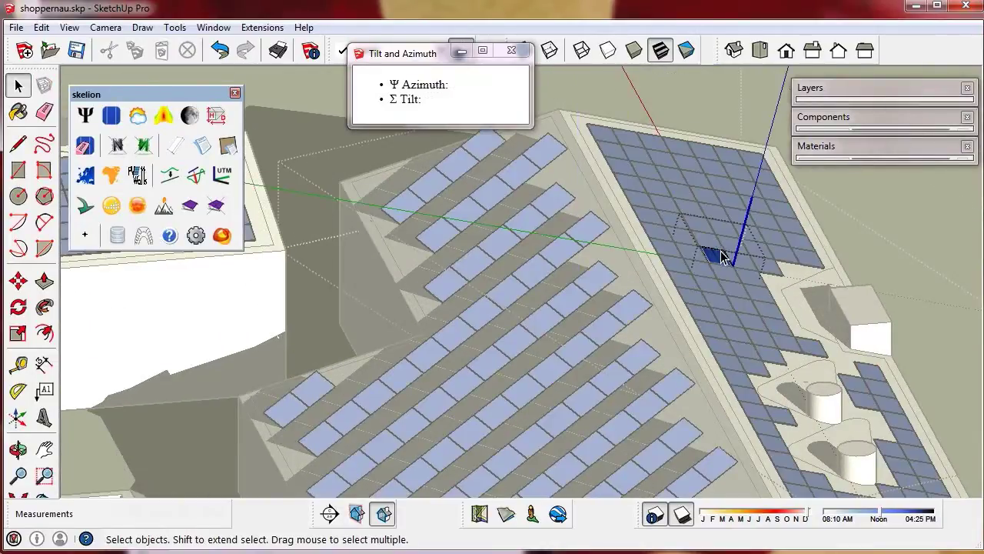
{"action": "scroll", "coordinate": [715, 261], "scroll_direction": "up", "scroll_amount": 1}
{"action": "key", "text": "ctrl+a"}
{"action": "left_click", "coordinate": [714, 259]}
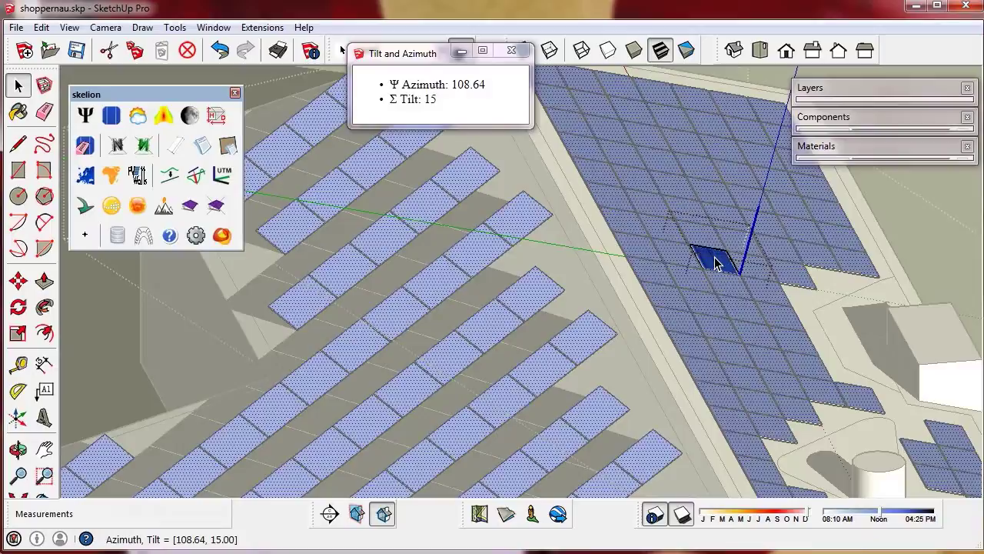
{"action": "scroll", "coordinate": [488, 204], "scroll_direction": "down", "scroll_amount": 3}
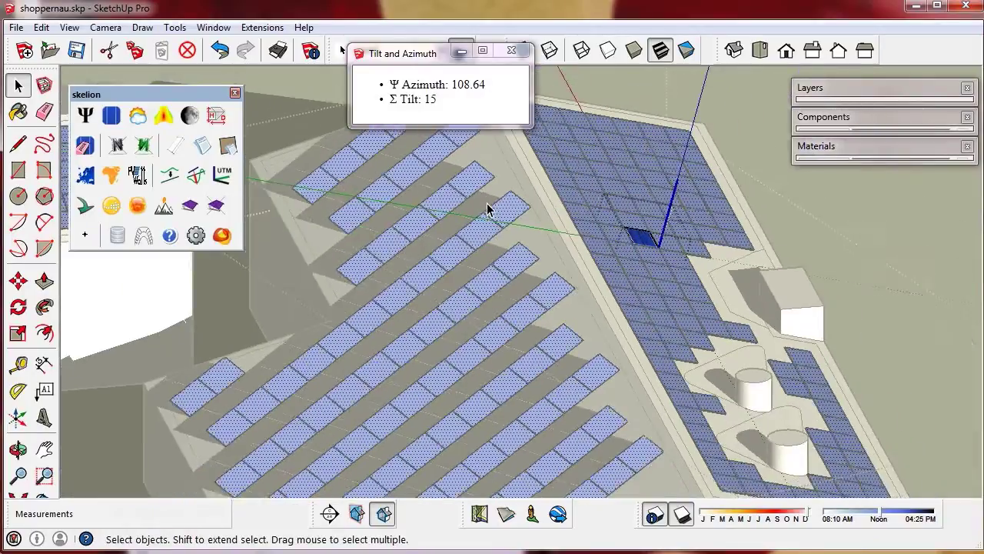
{"action": "scroll", "coordinate": [505, 249], "scroll_direction": "down", "scroll_amount": 3}
{"action": "scroll", "coordinate": [504, 252], "scroll_direction": "down", "scroll_amount": 2}
{"action": "scroll", "coordinate": [504, 252], "scroll_direction": "down", "scroll_amount": 2}
{"action": "double_click", "coordinate": [624, 274]}
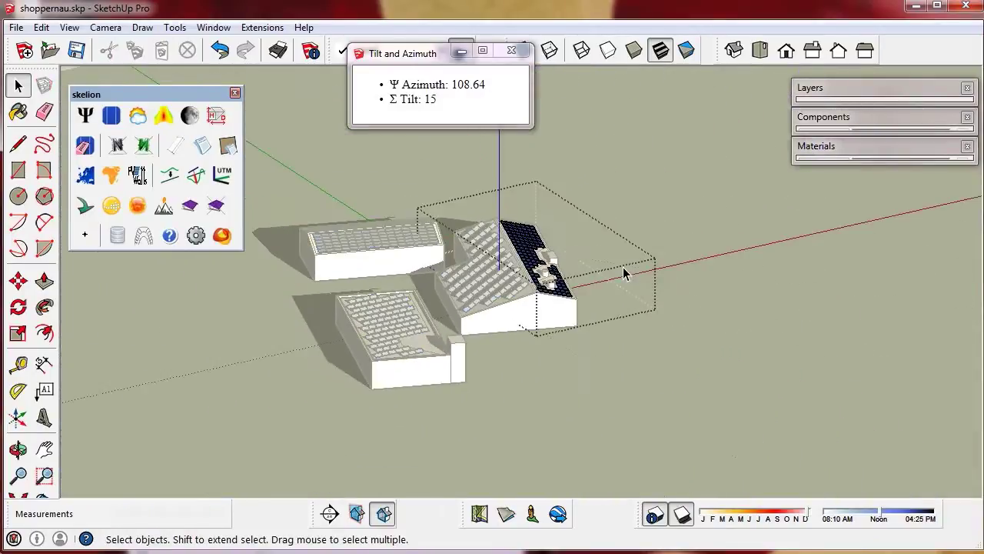
{"action": "left_click", "coordinate": [674, 260]}
{"action": "scroll", "coordinate": [456, 288], "scroll_direction": "up", "scroll_amount": 2}
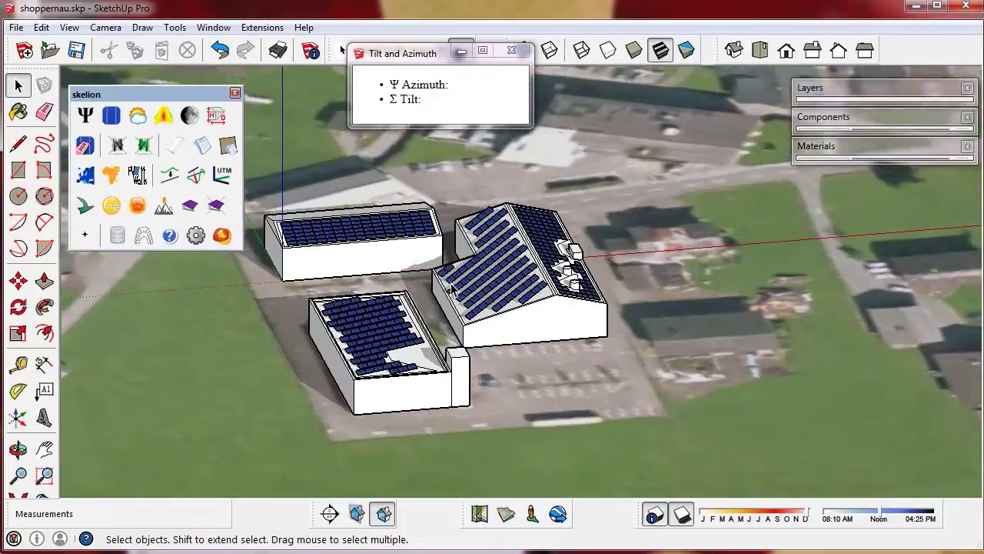
{"action": "scroll", "coordinate": [452, 283], "scroll_direction": "up", "scroll_amount": 2}
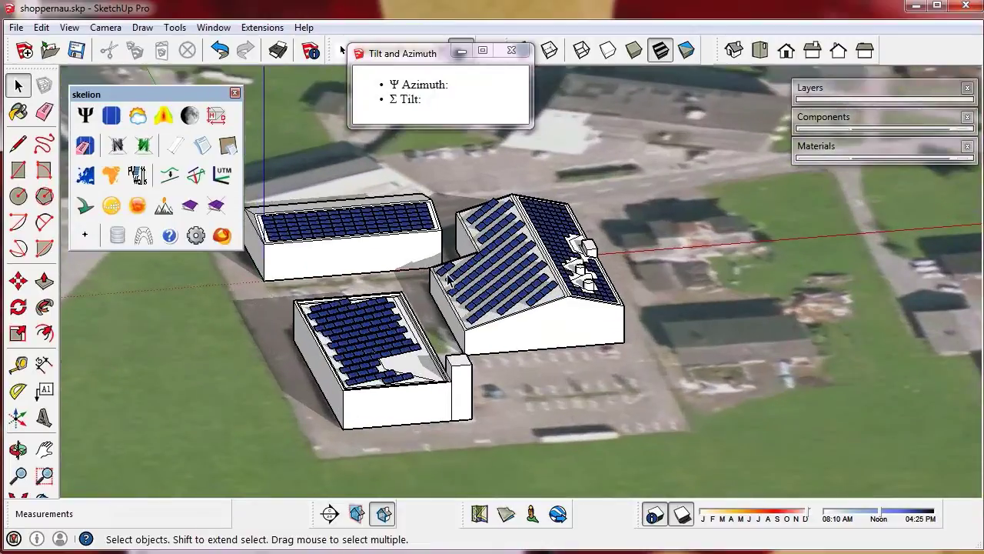
Step: Switch the panels to array view and paint one panel LightCoral
{"action": "left_click", "coordinate": [180, 143]}
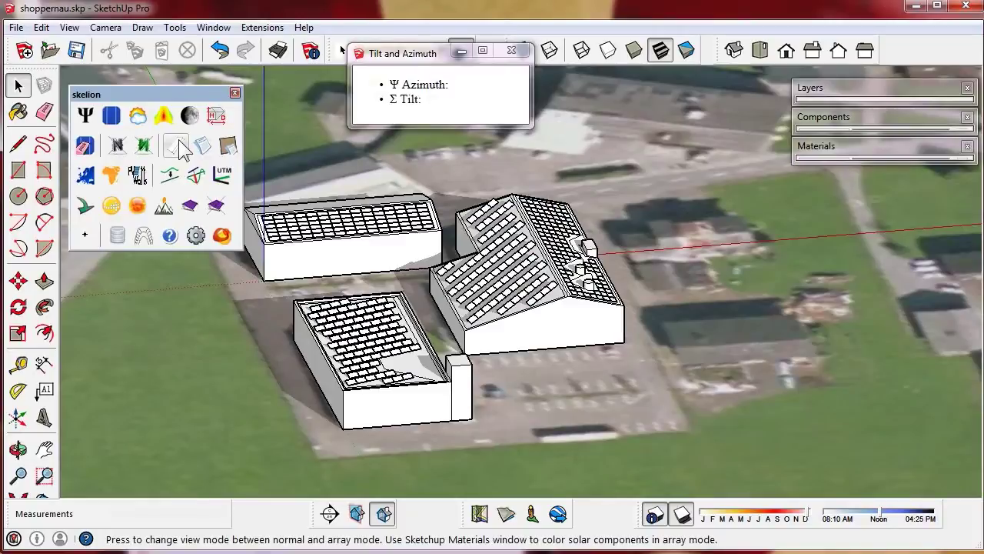
{"action": "left_click", "coordinate": [305, 234]}
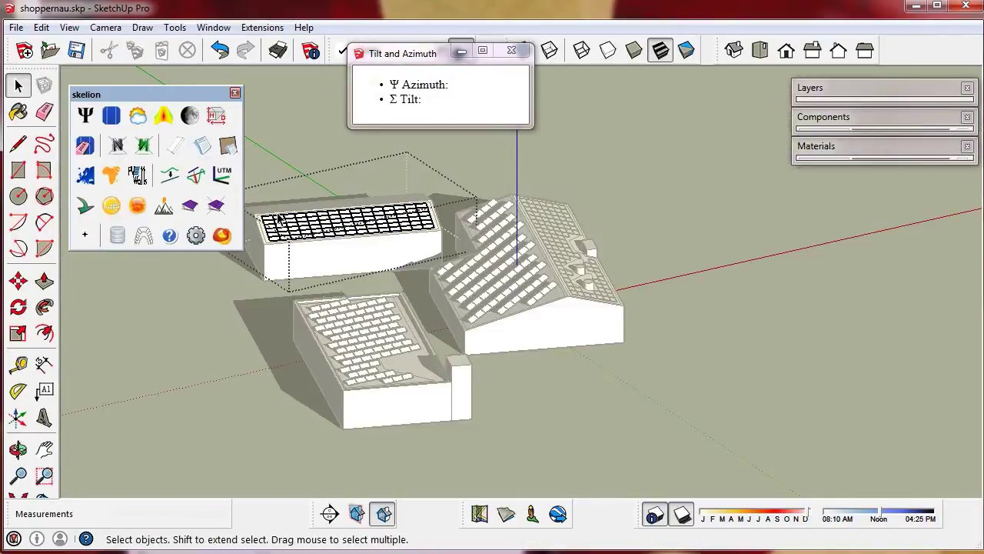
{"action": "scroll", "coordinate": [265, 216], "scroll_direction": "up", "scroll_amount": 2}
{"action": "scroll", "coordinate": [266, 215], "scroll_direction": "up", "scroll_amount": 2}
{"action": "left_click", "coordinate": [838, 146]}
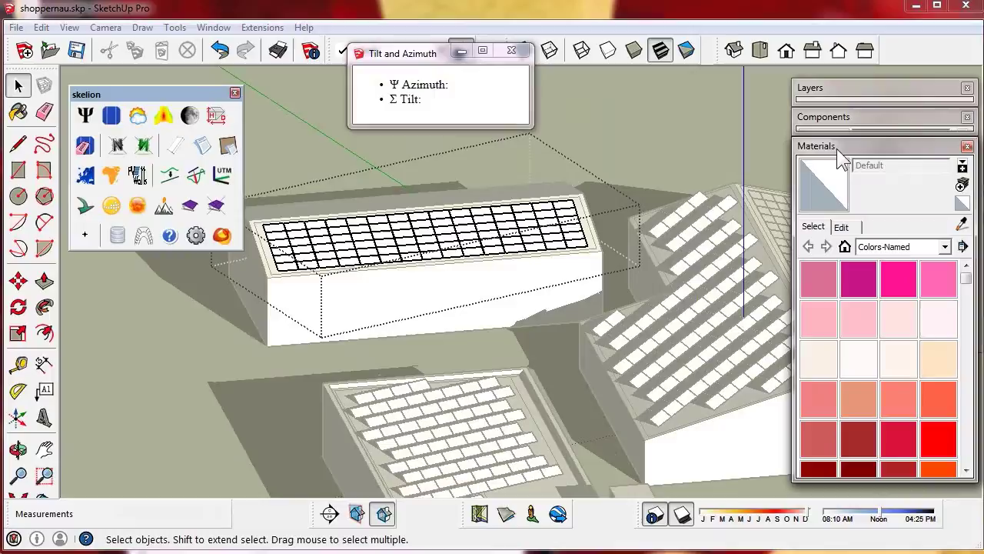
{"action": "left_click", "coordinate": [815, 390]}
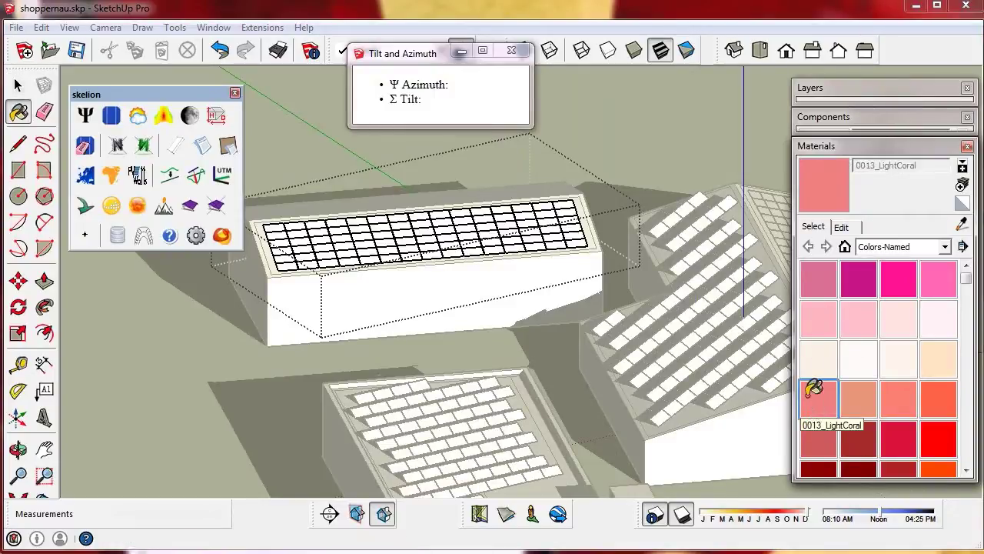
{"action": "left_click", "coordinate": [274, 227]}
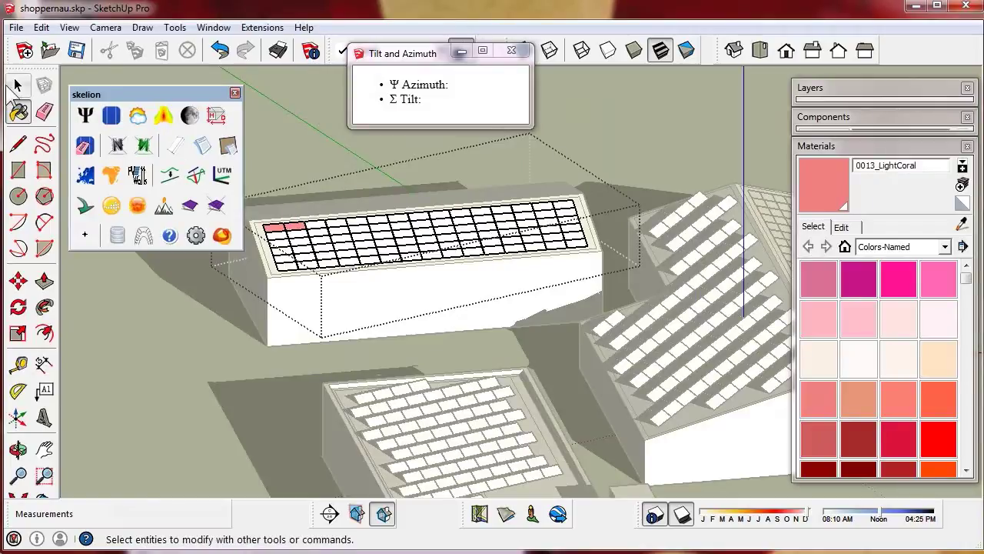
Step: Paint the left part of the flat-roof panel grid LightCoral
{"action": "left_click", "coordinate": [18, 85]}
{"action": "left_click_drag", "start_coordinate": [256, 202], "coordinate": [429, 305]}
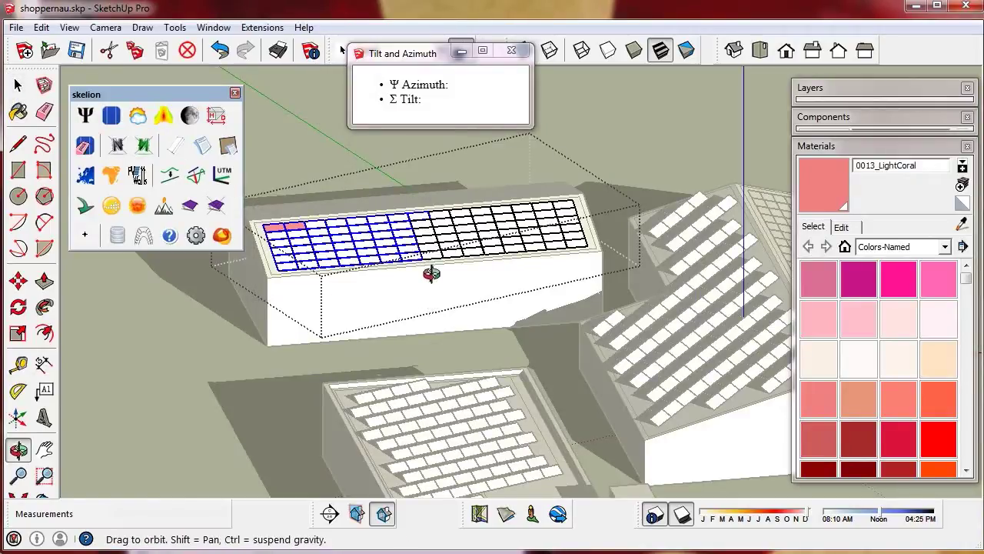
{"action": "middle_click_drag", "start_coordinate": [427, 298], "coordinate": [369, 261]}
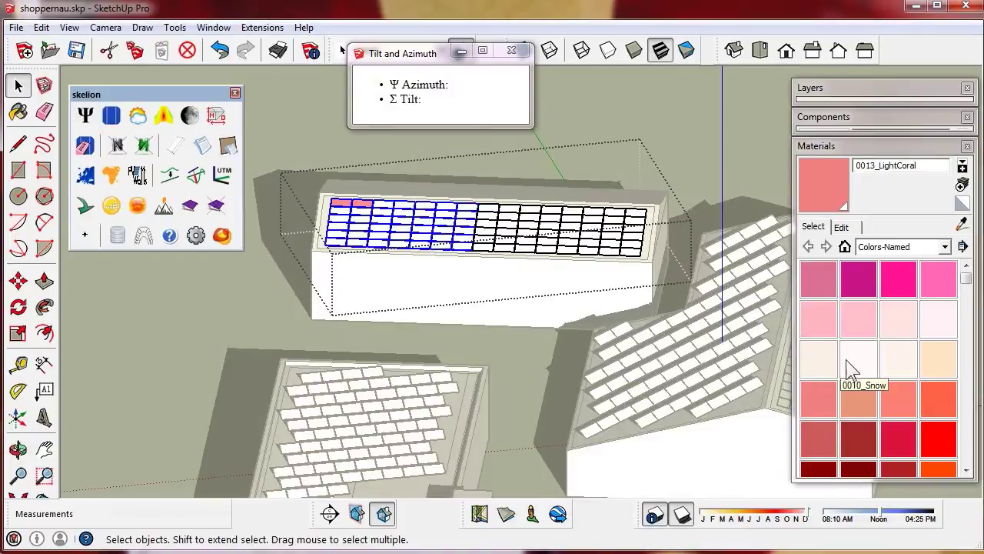
{"action": "left_click", "coordinate": [817, 400]}
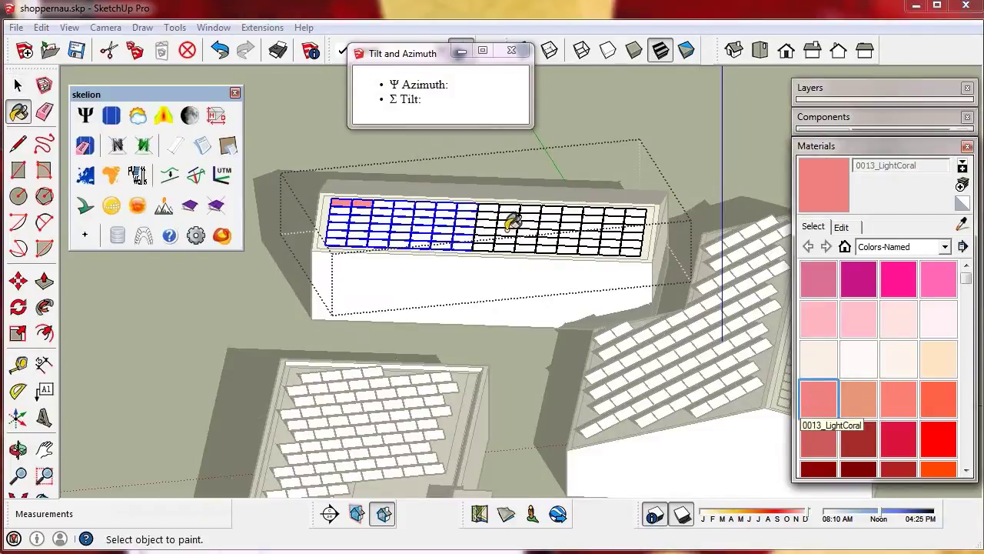
{"action": "left_click", "coordinate": [471, 215]}
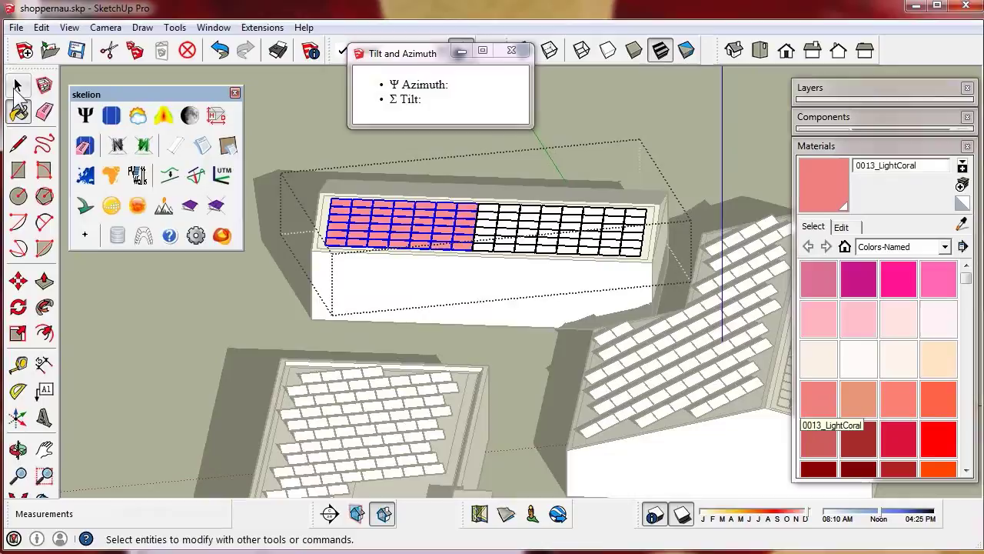
Step: Paint the right half of the panel grid pink (0006_Pink) and orbit to view all buildings
{"action": "left_click", "coordinate": [18, 85]}
{"action": "left_click_drag", "start_coordinate": [461, 188], "coordinate": [675, 280]}
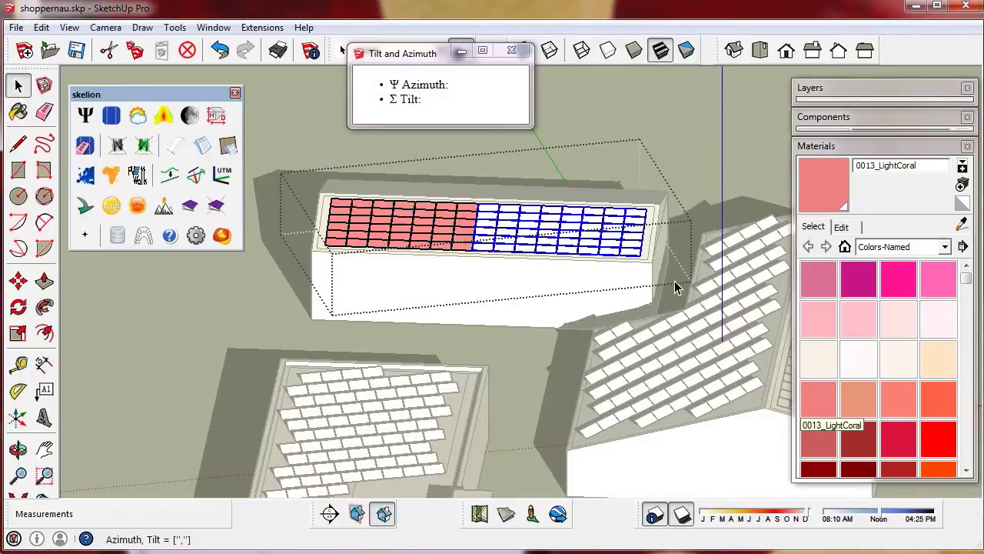
{"action": "left_click", "coordinate": [857, 317]}
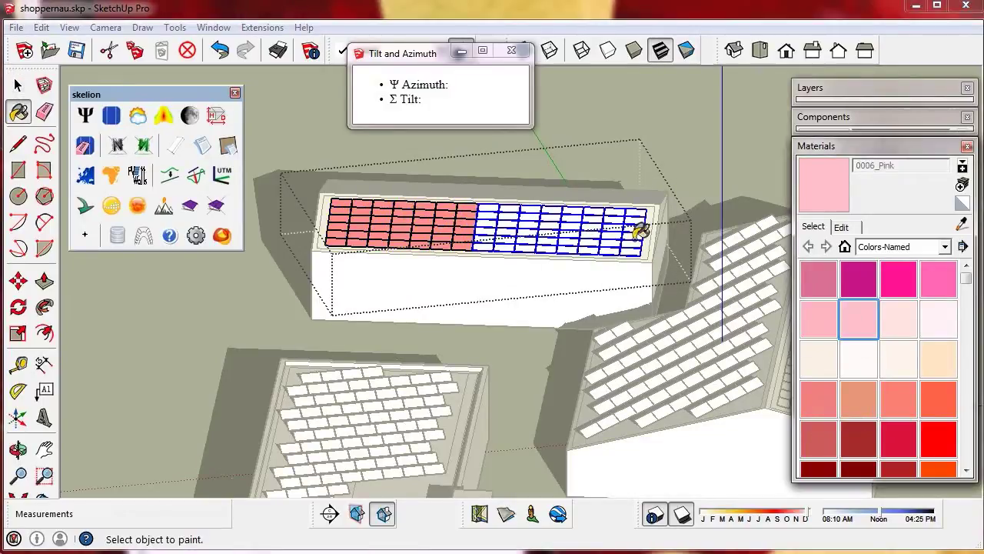
{"action": "left_click", "coordinate": [636, 226]}
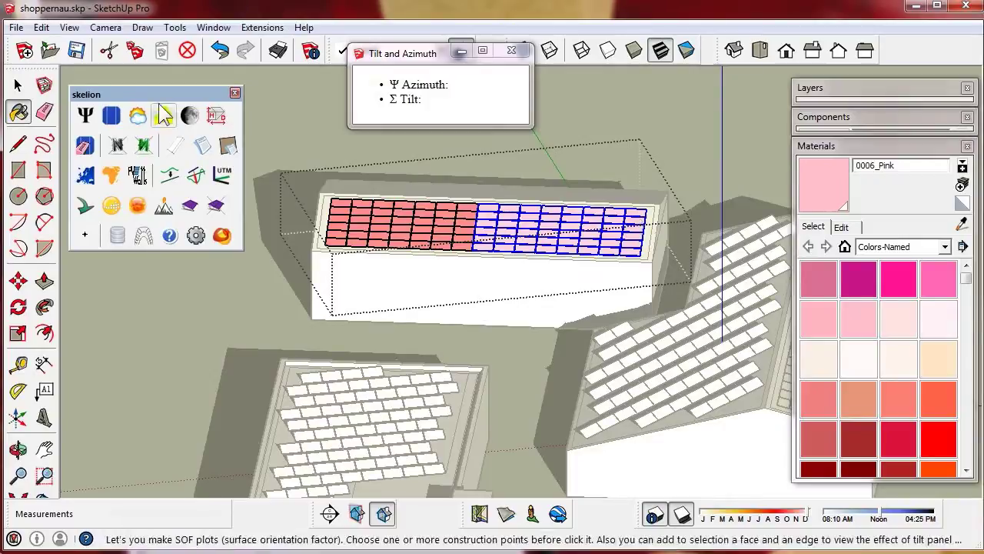
{"action": "left_click", "coordinate": [18, 85]}
{"action": "left_click", "coordinate": [543, 147]}
{"action": "scroll", "coordinate": [543, 148], "scroll_direction": "down", "scroll_amount": 5}
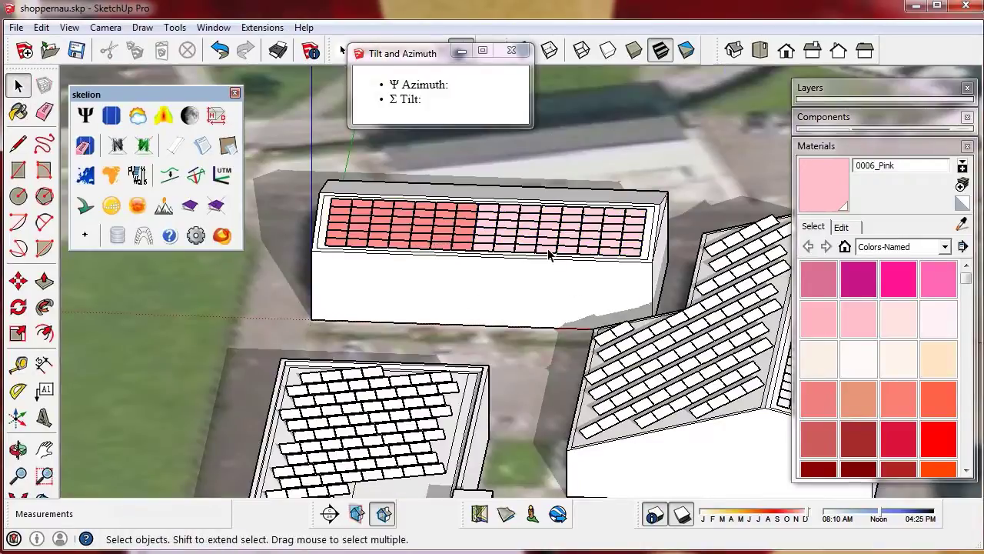
{"action": "scroll", "coordinate": [549, 253], "scroll_direction": "down", "scroll_amount": 3}
{"action": "middle_click_drag", "start_coordinate": [507, 261], "coordinate": [642, 266]}
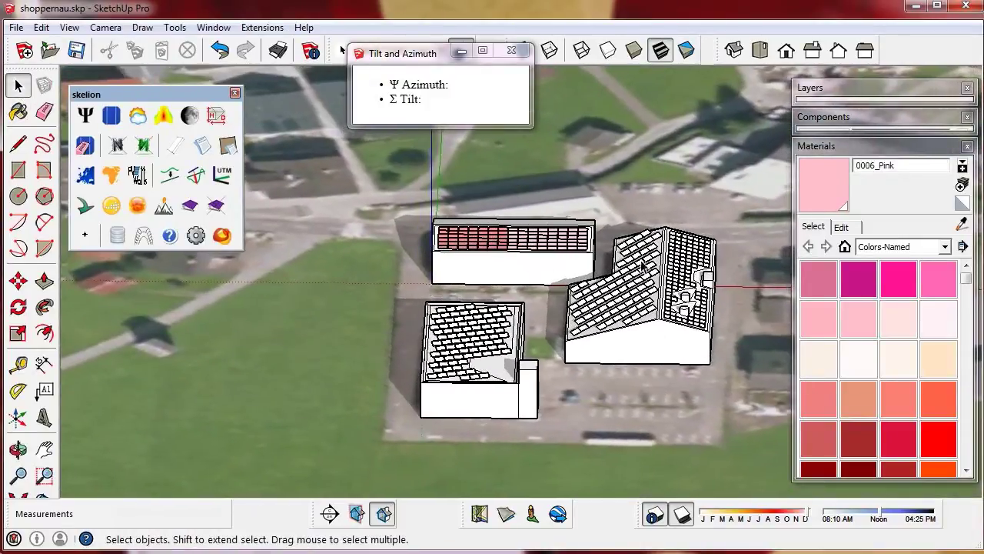
{"action": "left_click", "coordinate": [853, 147]}
Step: Toggle Skelion's array/normal display until all three roofs show dark blue panels
{"action": "left_click", "coordinate": [843, 122]}
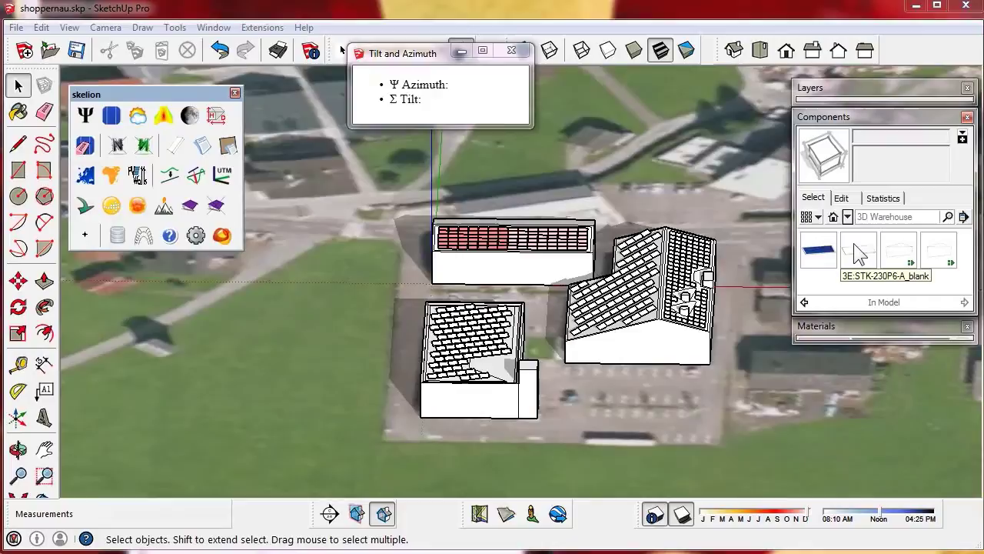
{"action": "left_click", "coordinate": [176, 153]}
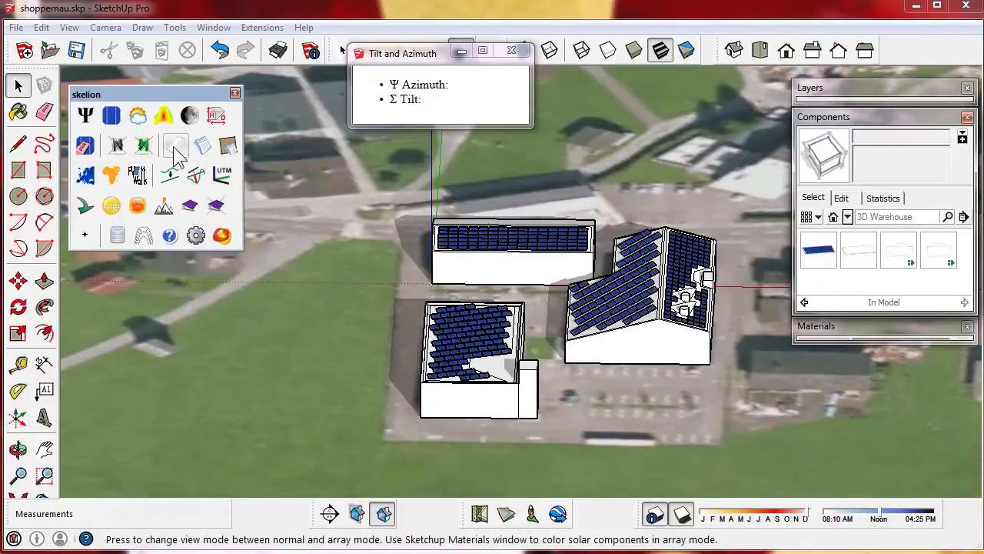
{"action": "left_click", "coordinate": [176, 153]}
{"action": "left_click", "coordinate": [176, 153]}
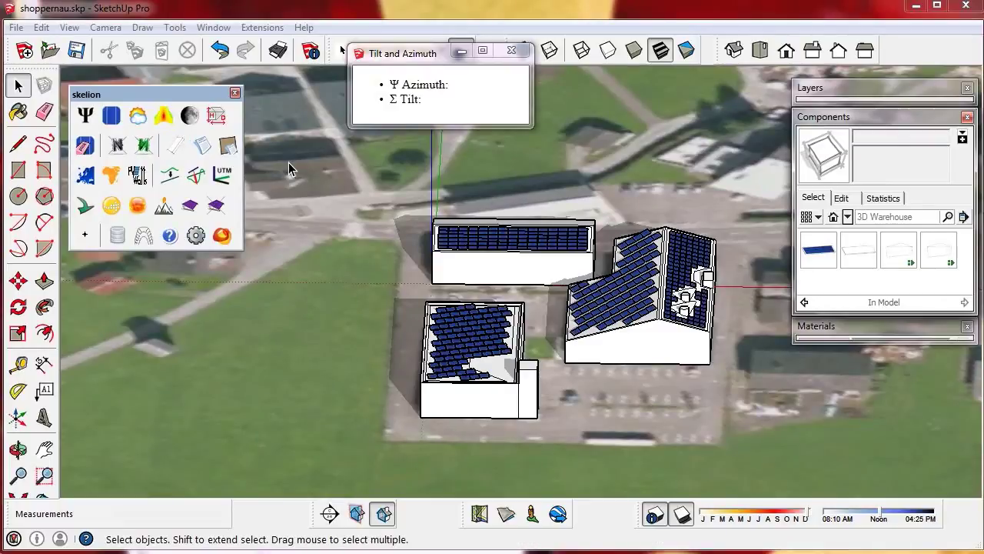
Step: Review the basic report without shading derate: 372 panels, 85.56 kWp, three groups, two arrays
{"action": "left_click", "coordinate": [202, 146]}
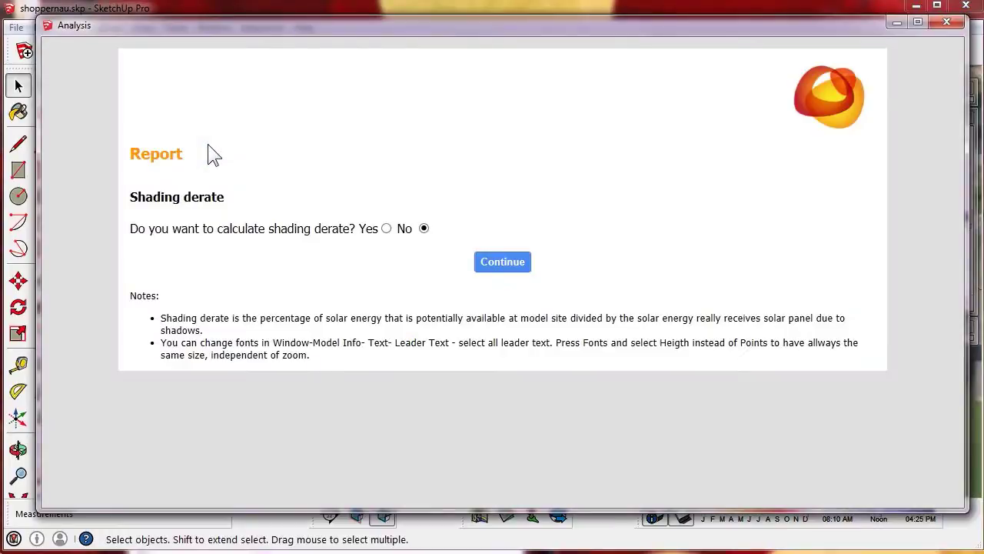
{"action": "left_click", "coordinate": [502, 264]}
{"action": "scroll", "coordinate": [492, 275], "scroll_direction": "down", "scroll_amount": 1}
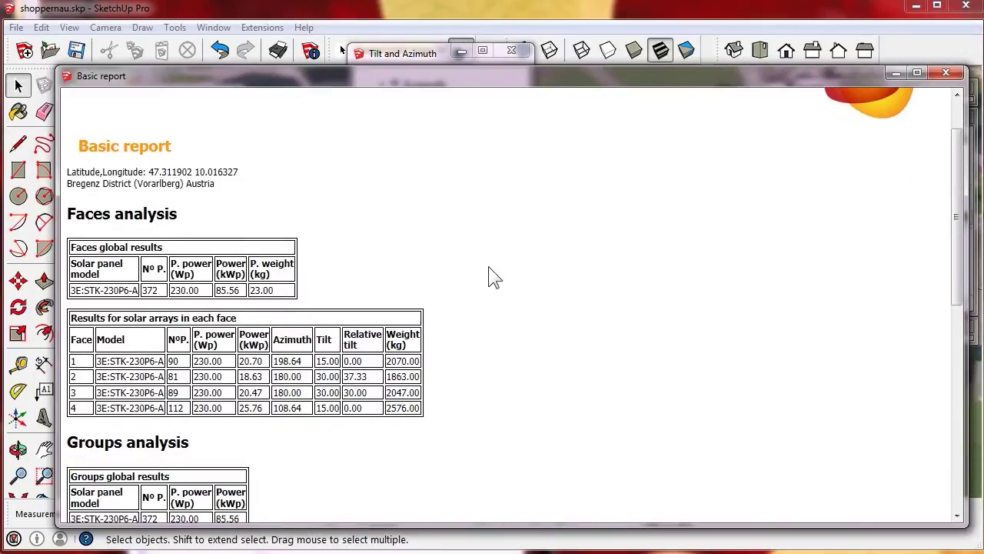
{"action": "scroll", "coordinate": [487, 277], "scroll_direction": "down", "scroll_amount": 1}
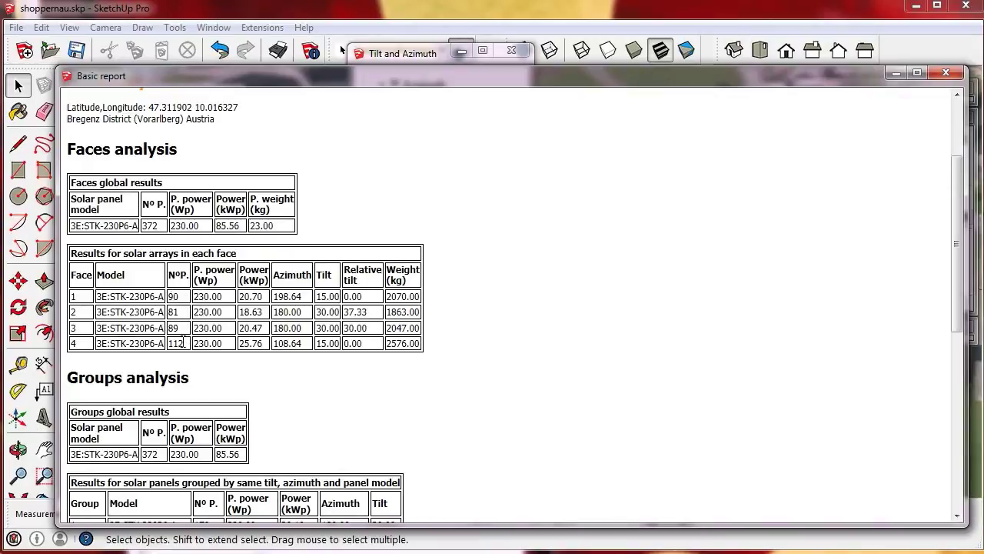
{"action": "scroll", "coordinate": [183, 341], "scroll_direction": "down", "scroll_amount": 2}
{"action": "scroll", "coordinate": [184, 341], "scroll_direction": "down", "scroll_amount": 1}
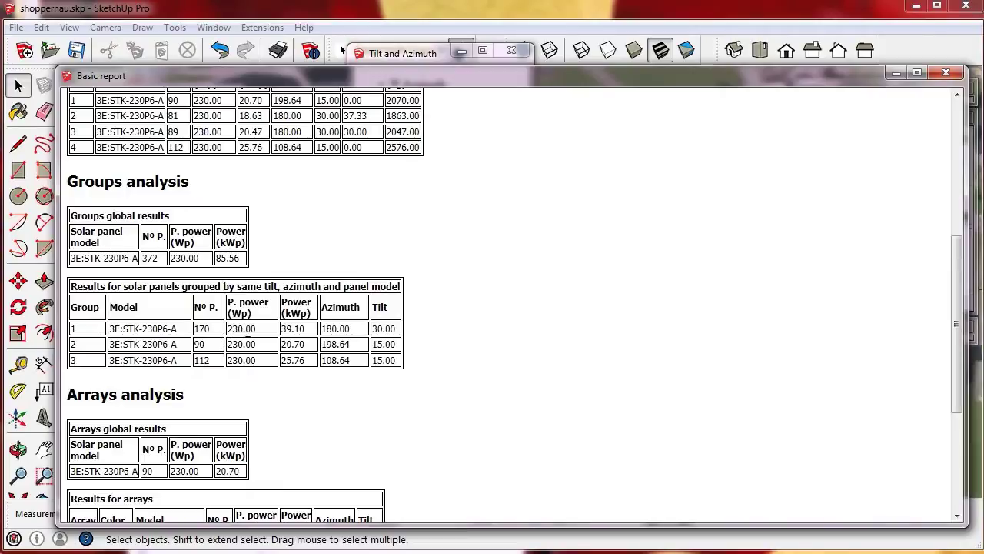
{"action": "left_click_drag", "start_coordinate": [396, 329], "coordinate": [322, 331]}
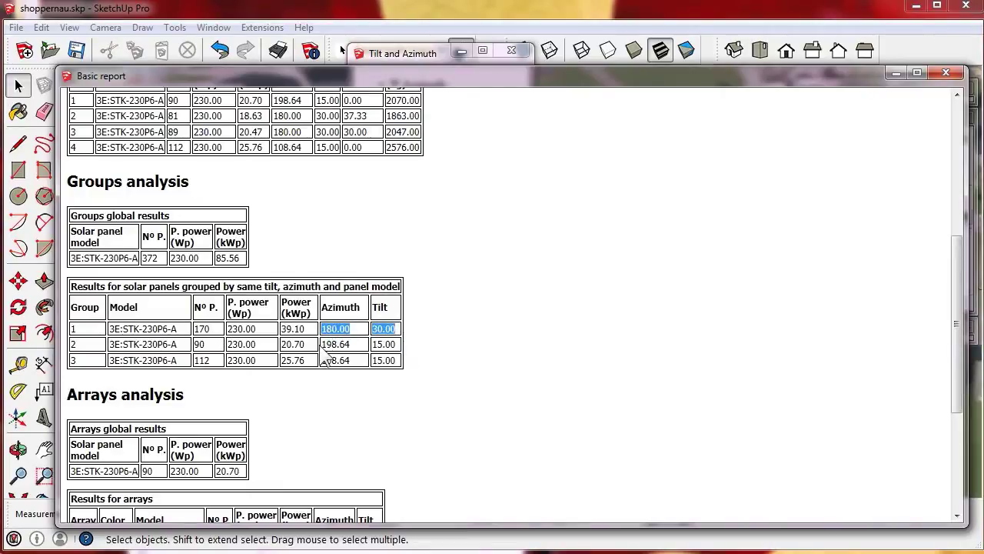
{"action": "mouse_move", "coordinate": [323, 347]}
{"action": "left_mouse_down"}
{"action": "mouse_move", "coordinate": [396, 346]}
{"action": "mouse_move", "coordinate": [331, 358]}
{"action": "left_mouse_up"}
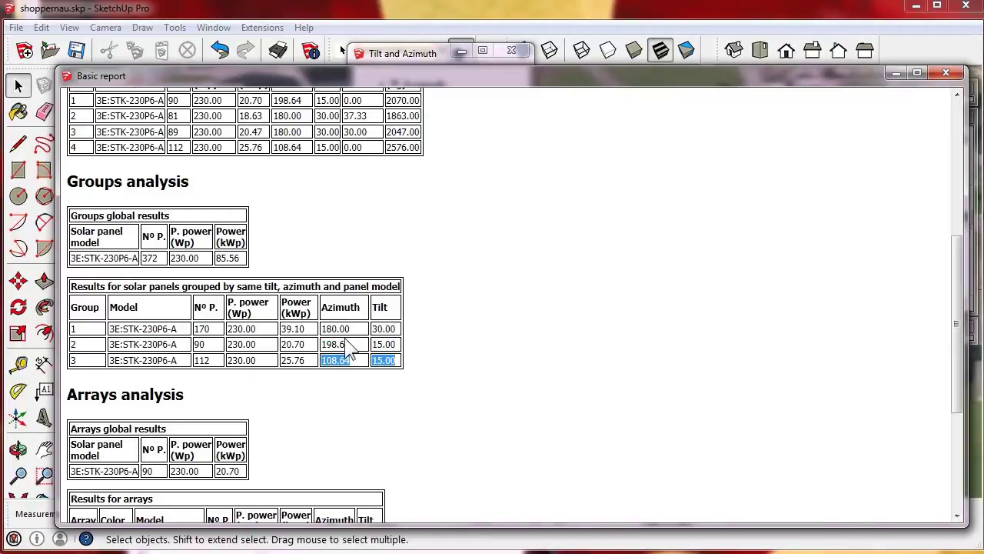
{"action": "scroll", "coordinate": [325, 342], "scroll_direction": "down", "scroll_amount": 4}
{"action": "scroll", "coordinate": [325, 346], "scroll_direction": "down", "scroll_amount": 2}
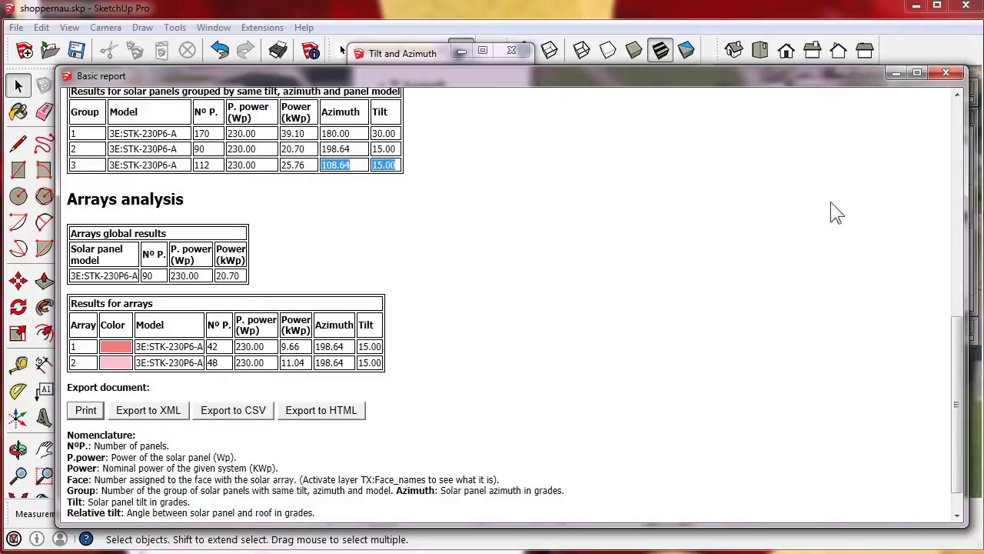
{"action": "left_click", "coordinate": [947, 73]}
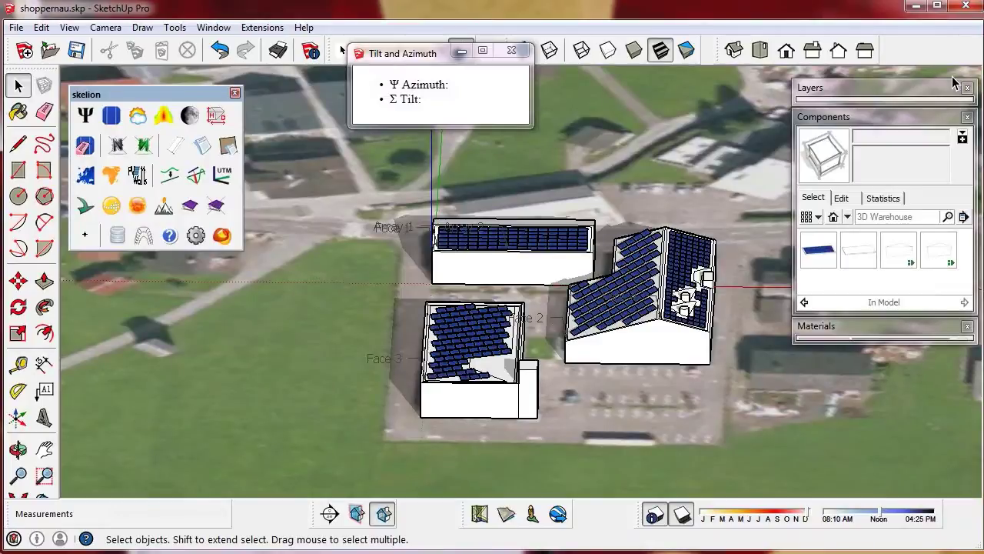
Step: Select the lower roof (Face 3, 89 panels) in Face report and retitle it 'Face House'
{"action": "left_click", "coordinate": [228, 146]}
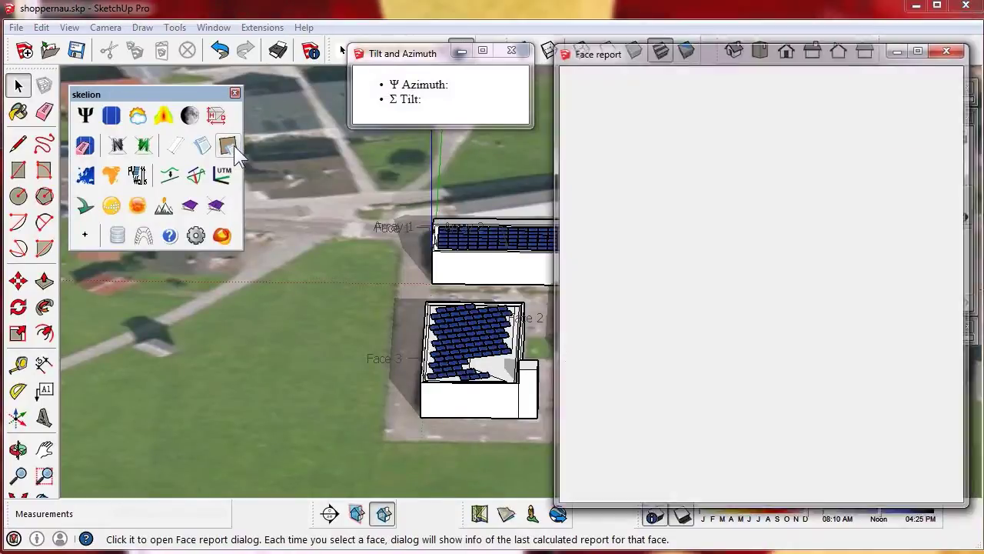
{"action": "left_click", "coordinate": [528, 392]}
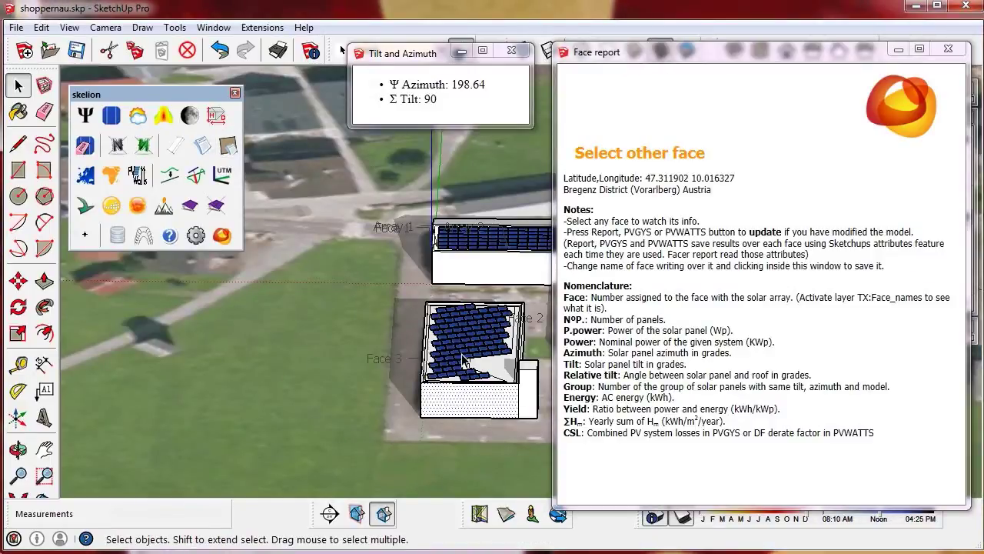
{"action": "scroll", "coordinate": [459, 368], "scroll_direction": "up", "scroll_amount": 3}
{"action": "scroll", "coordinate": [445, 368], "scroll_direction": "up", "scroll_amount": 3}
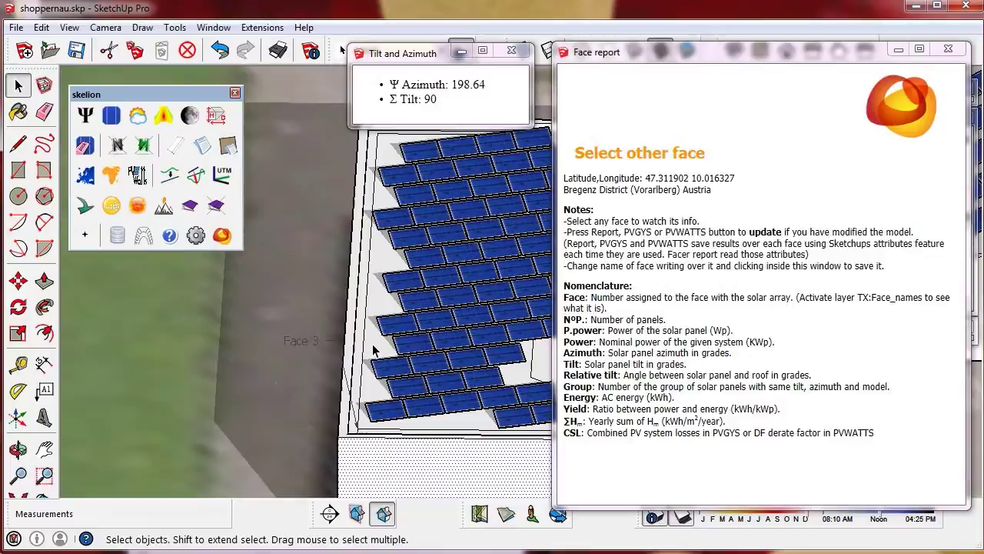
{"action": "left_click", "coordinate": [444, 327]}
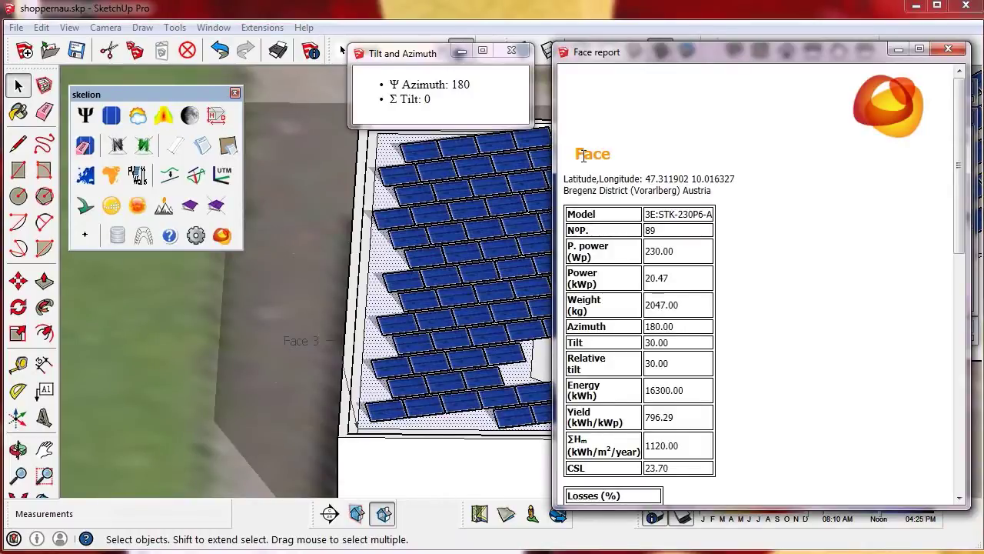
{"action": "type", "text": " House"}
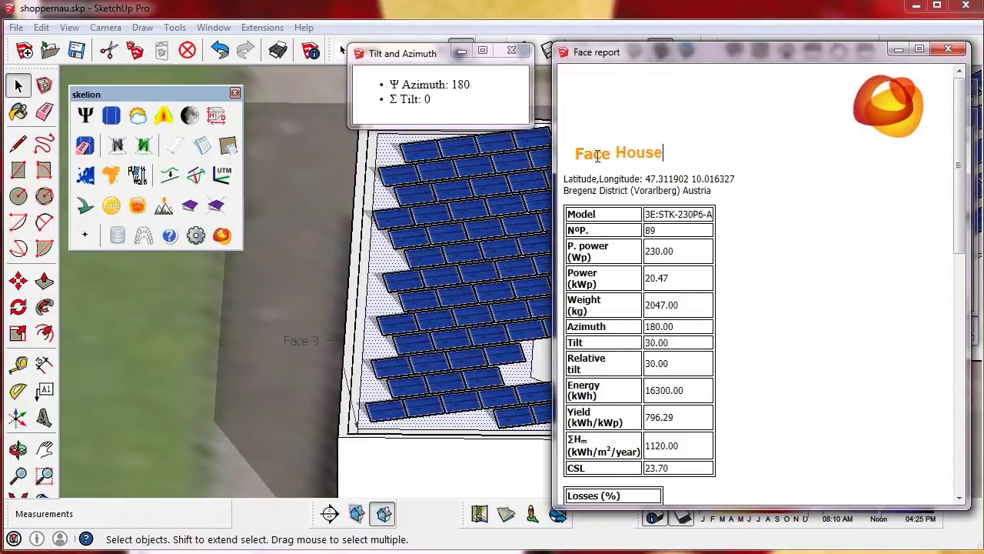
{"action": "left_click", "coordinate": [18, 85]}
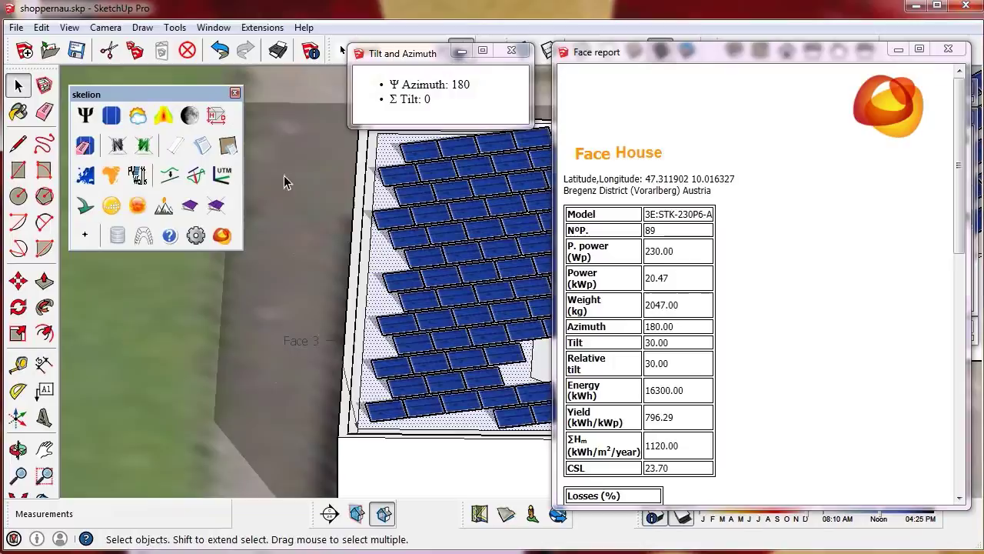
{"action": "left_click", "coordinate": [949, 48]}
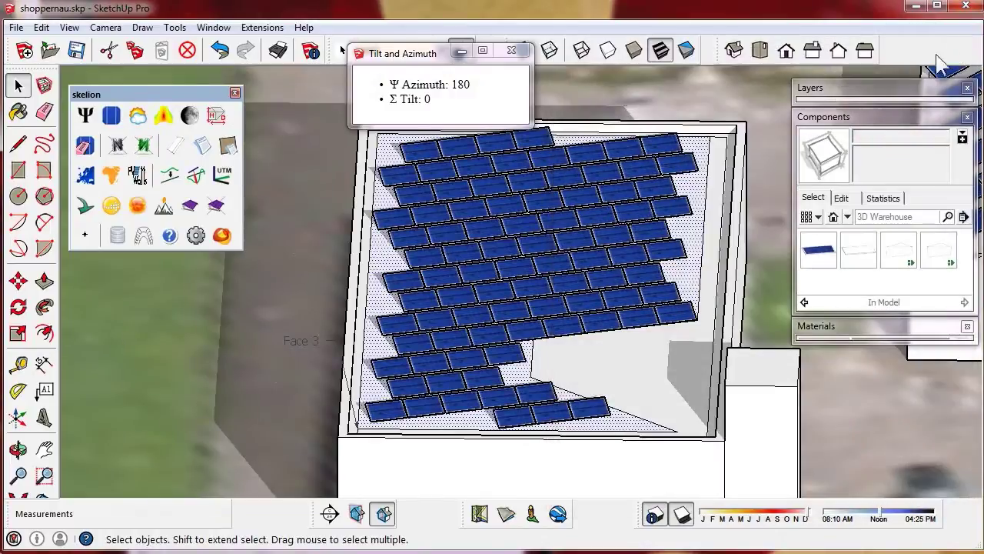
Step: Recalculate the basic report and confirm 'House' appears with 89 panels and 20.47 kWp
{"action": "left_click", "coordinate": [202, 145]}
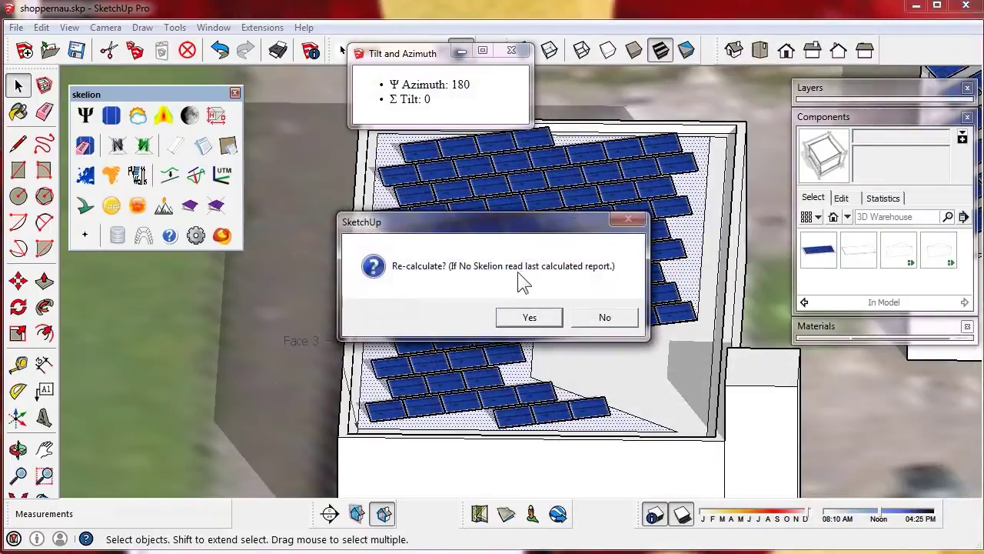
{"action": "left_click", "coordinate": [522, 318]}
{"action": "left_click", "coordinate": [486, 157]}
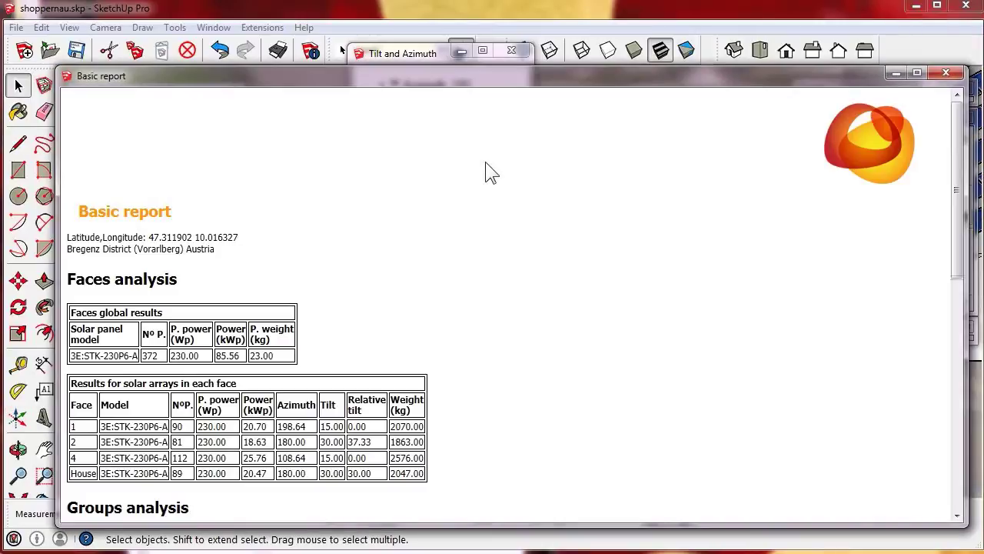
{"action": "scroll", "coordinate": [373, 213], "scroll_direction": "down", "scroll_amount": 3}
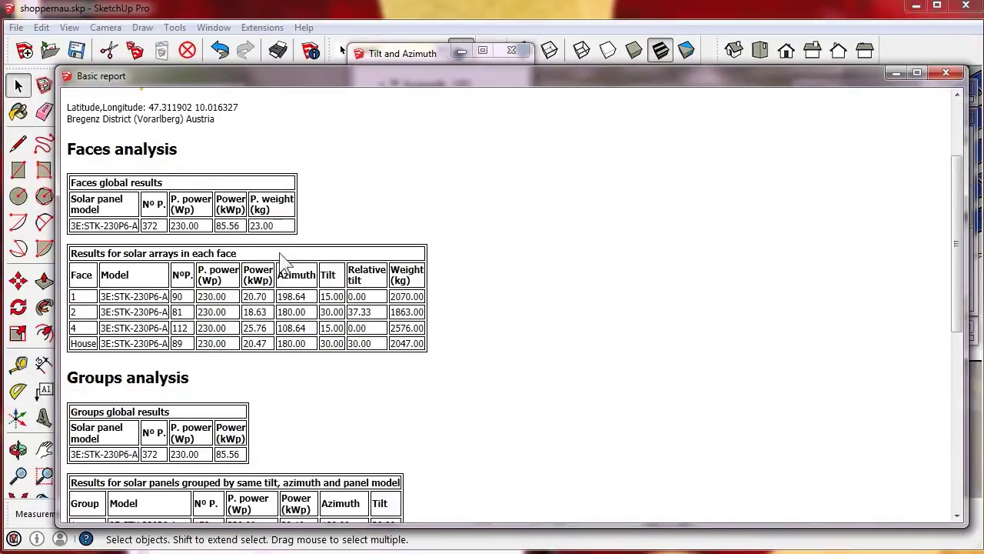
{"action": "double_click", "coordinate": [94, 342]}
Step: Delete the short bottom row of panels on the House roof
{"action": "left_click", "coordinate": [946, 72]}
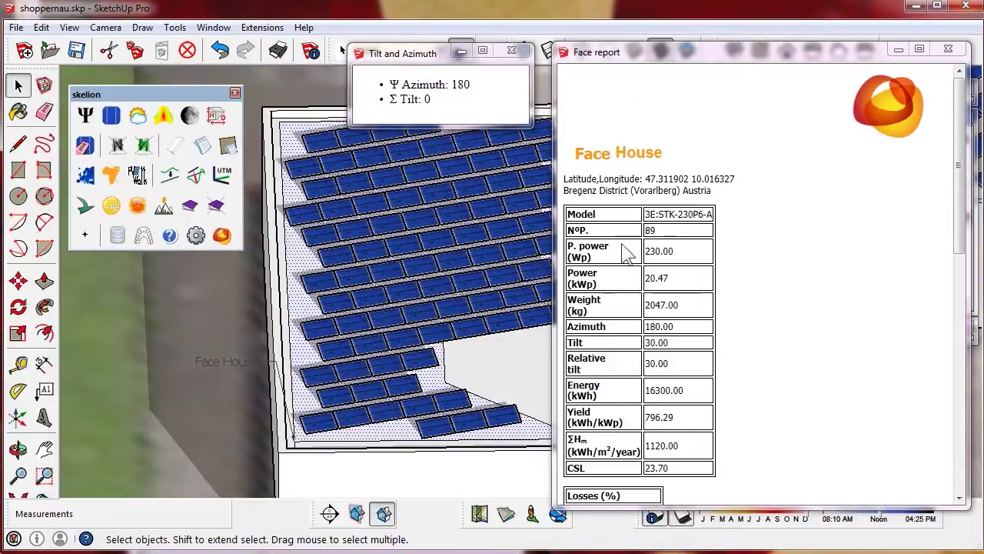
{"action": "left_click", "coordinate": [374, 380]}
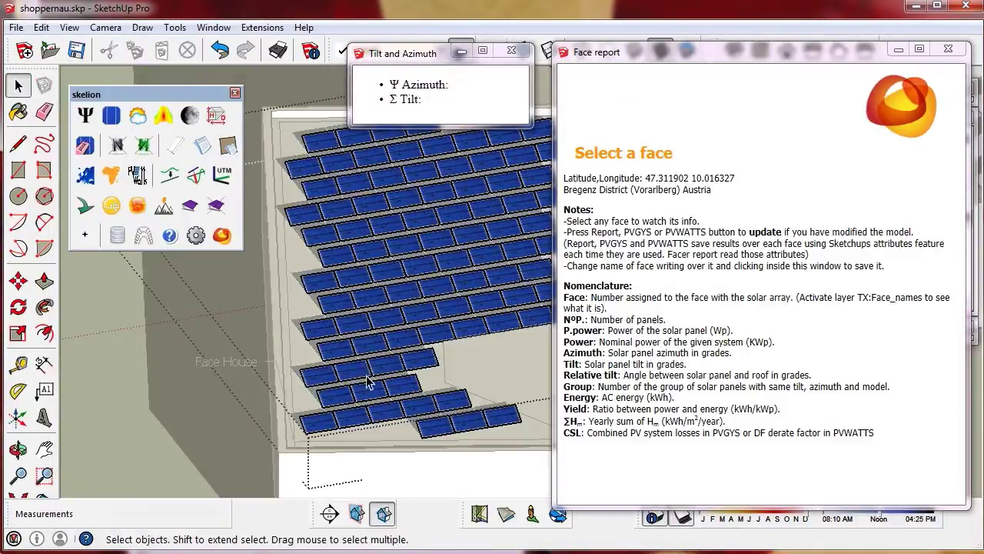
{"action": "left_click", "coordinate": [461, 419]}
{"action": "key", "text": "Delete"}
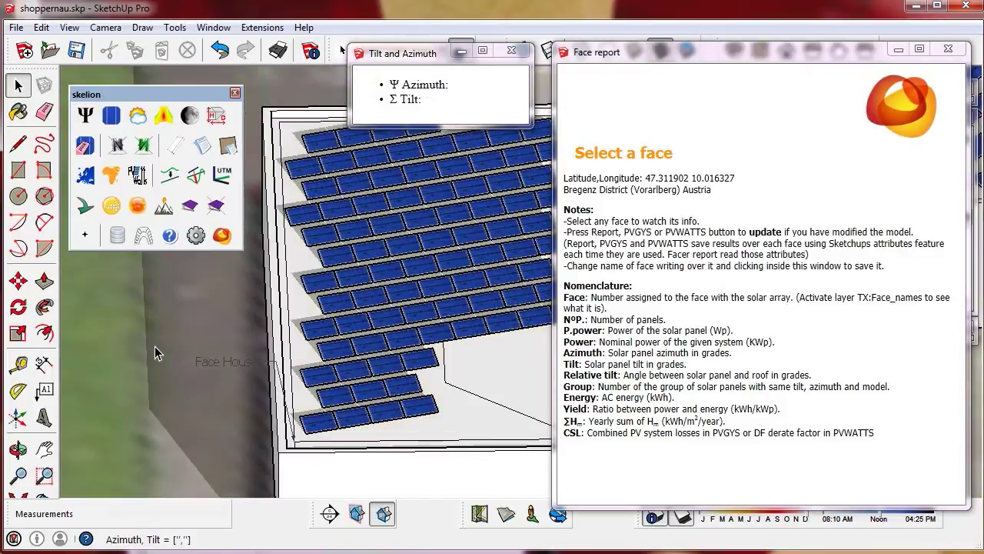
{"action": "left_click", "coordinate": [450, 415]}
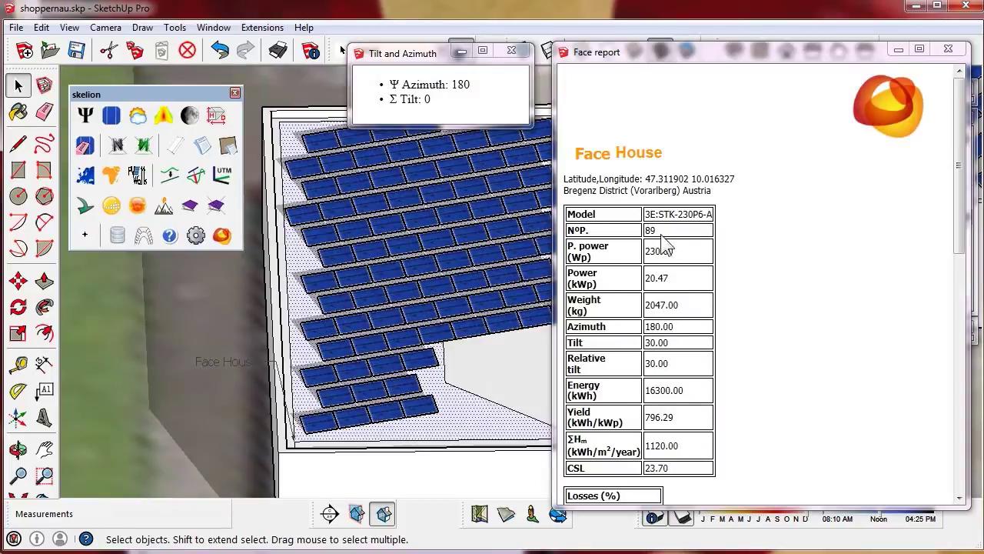
{"action": "double_click", "coordinate": [652, 231]}
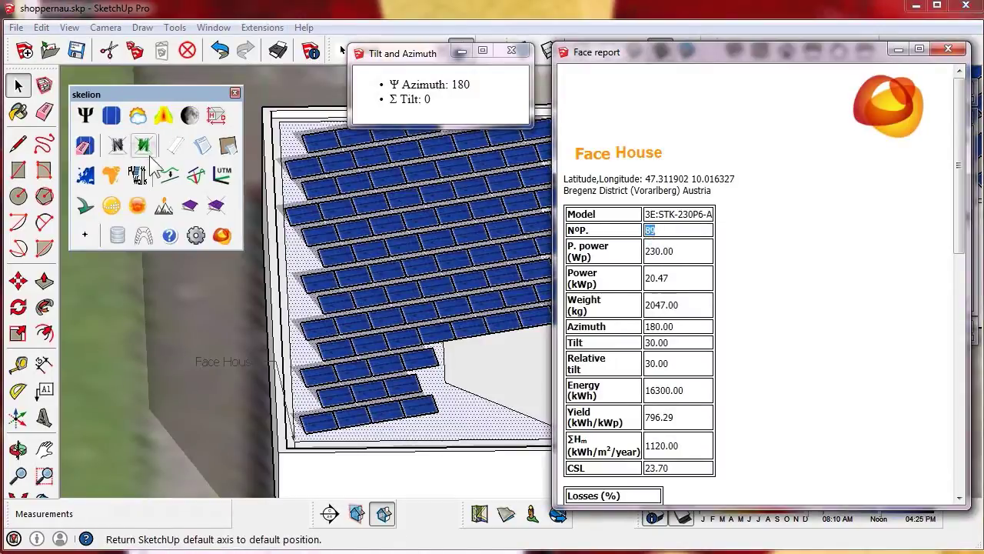
Step: Recalculate the basic report for all faces and arrays, review it, and close it
{"action": "left_click", "coordinate": [202, 146]}
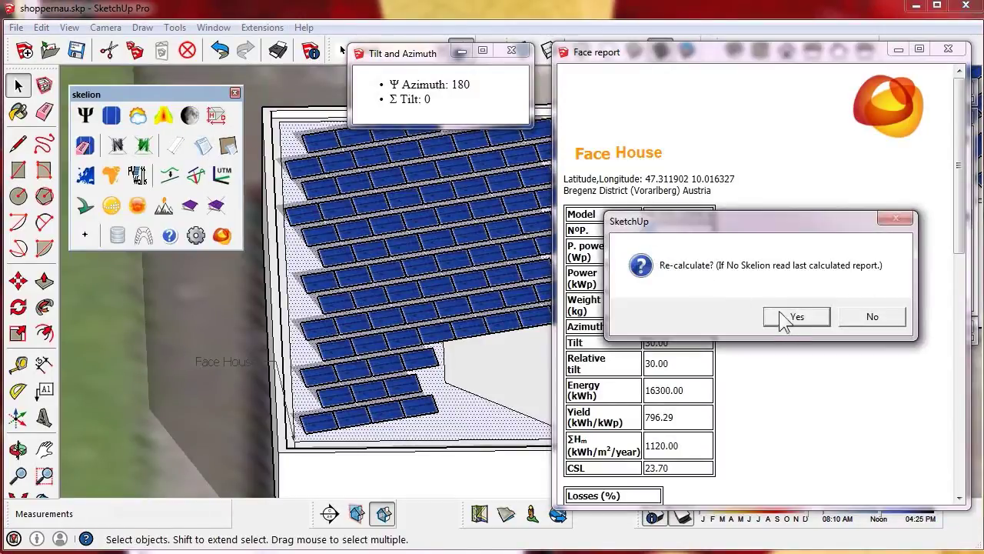
{"action": "left_click", "coordinate": [781, 316]}
{"action": "left_click", "coordinate": [460, 153]}
{"action": "scroll", "coordinate": [439, 212], "scroll_direction": "down", "scroll_amount": 1}
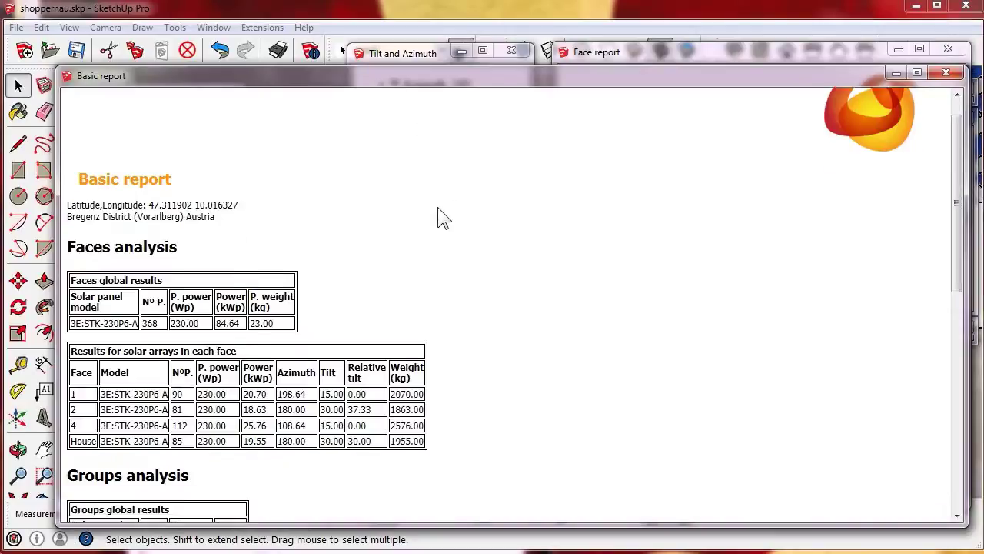
{"action": "scroll", "coordinate": [438, 211], "scroll_direction": "down", "scroll_amount": 5}
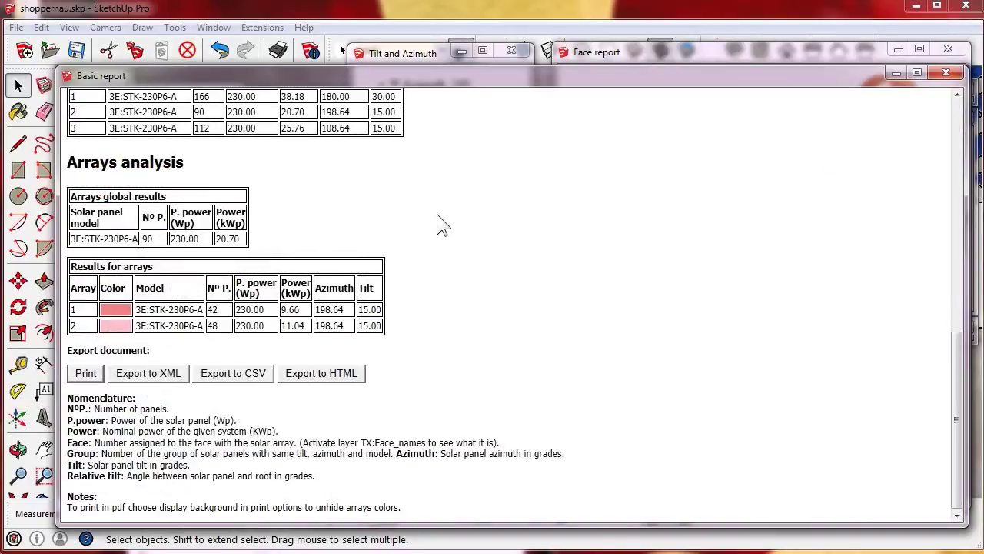
{"action": "left_click", "coordinate": [946, 73]}
Step: Check Face House's report now shows 85 panels and 19.55 kWp, then close it
{"action": "left_click", "coordinate": [440, 384]}
{"action": "left_click", "coordinate": [454, 402]}
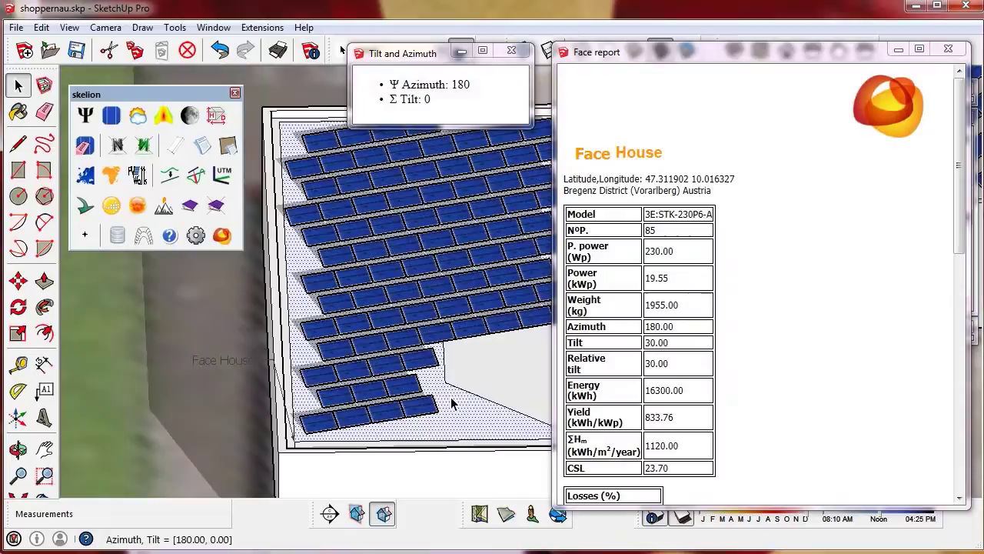
{"action": "double_click", "coordinate": [650, 230]}
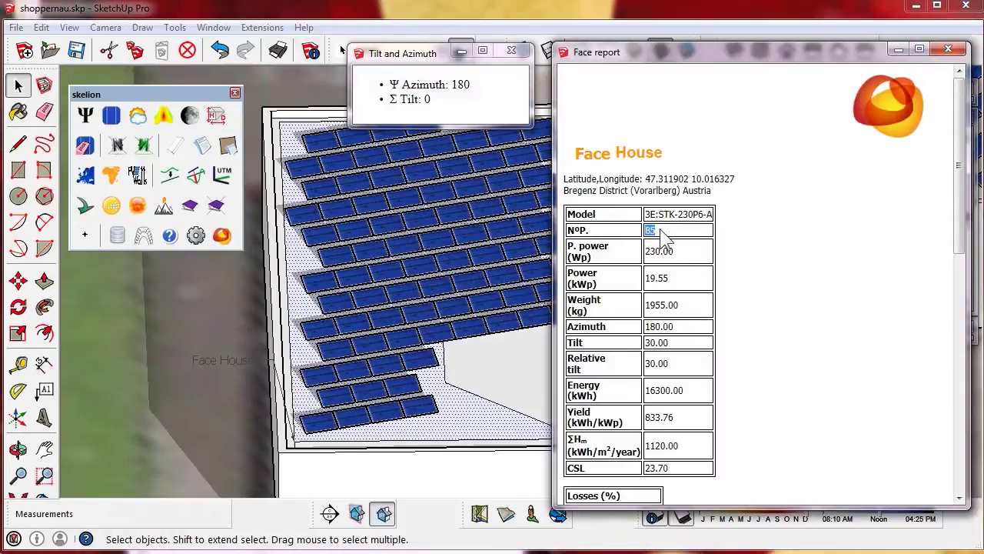
{"action": "left_click", "coordinate": [485, 401]}
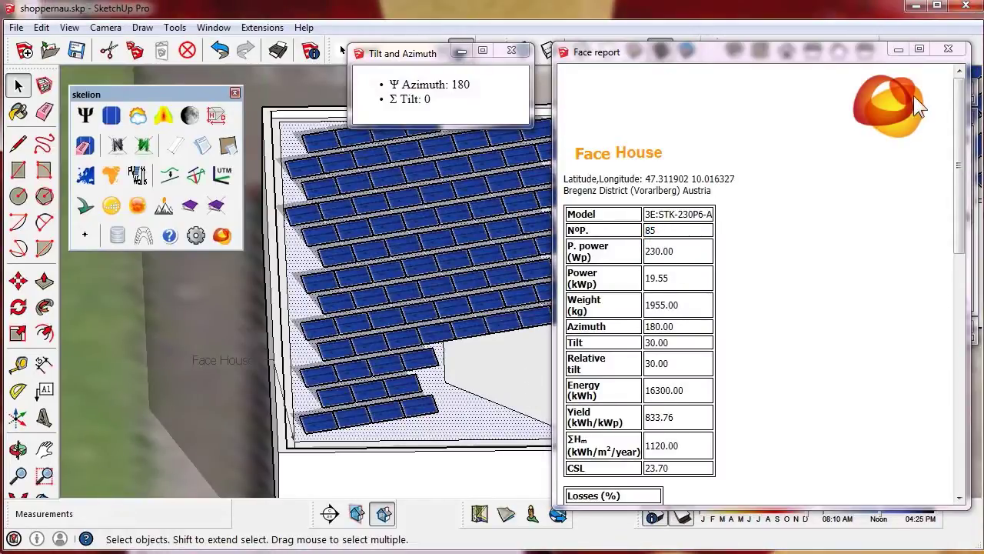
{"action": "left_click", "coordinate": [954, 49]}
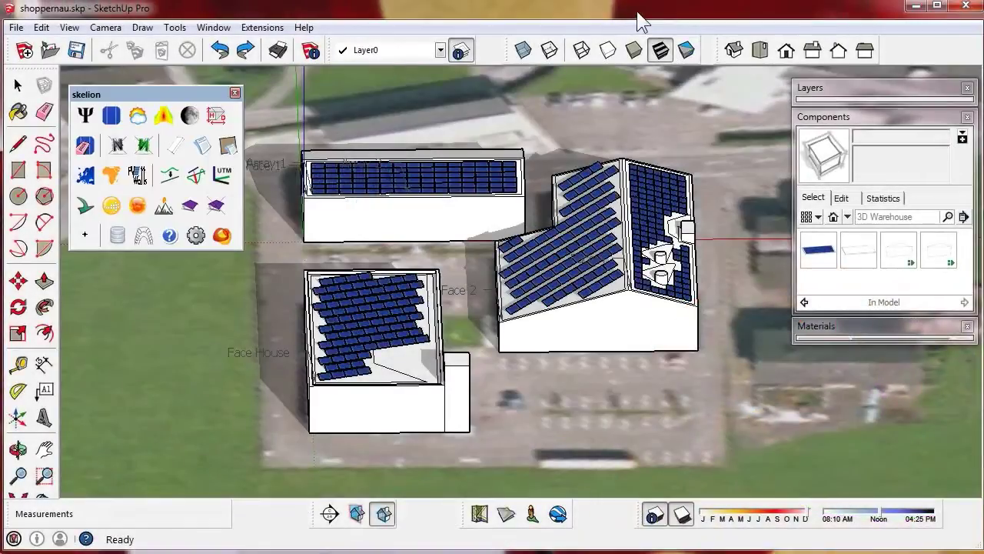
Step: Load the closest TMY3 station, Innsbruck at 100.693 km, as meteorological data
{"action": "left_click", "coordinate": [140, 115]}
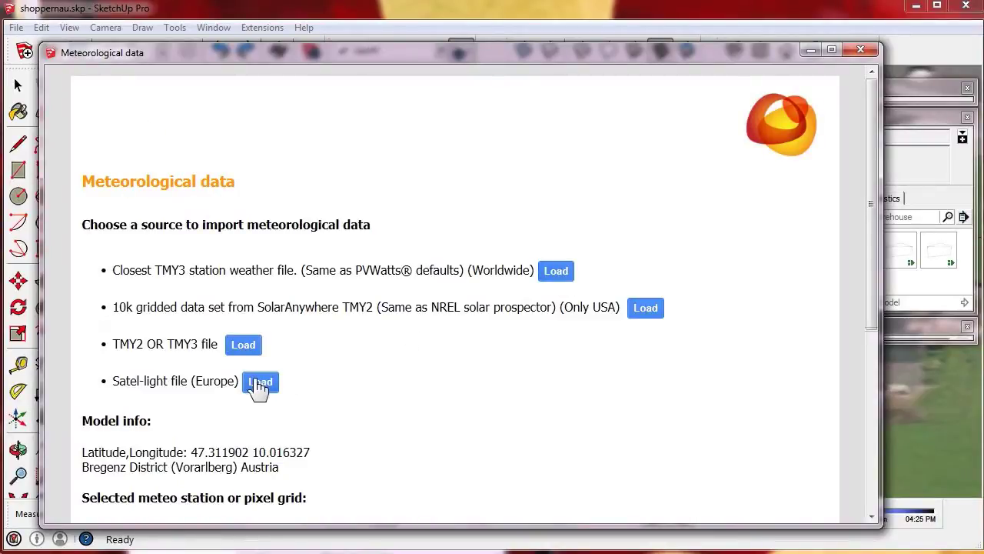
{"action": "left_click", "coordinate": [555, 275]}
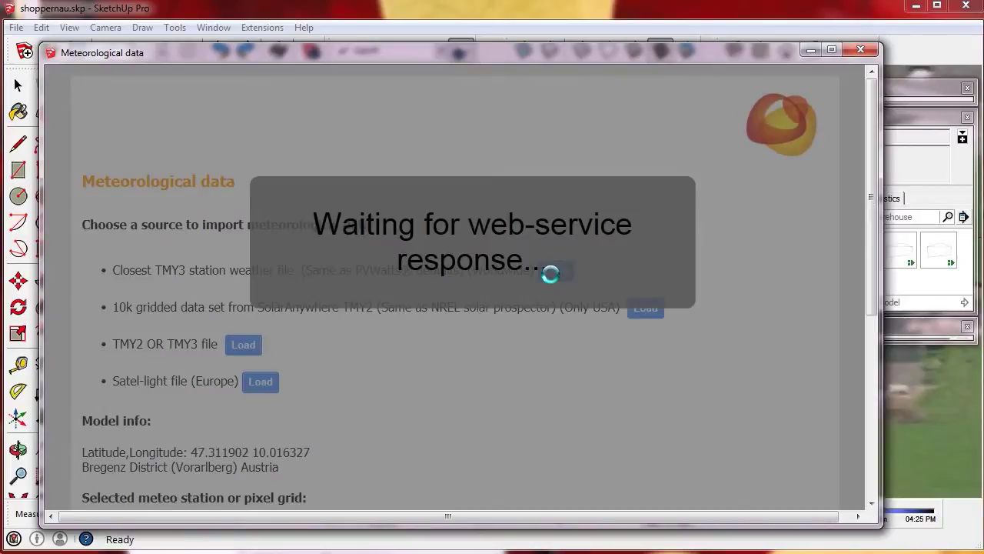
{"action": "scroll", "coordinate": [549, 288], "scroll_direction": "down", "scroll_amount": 3}
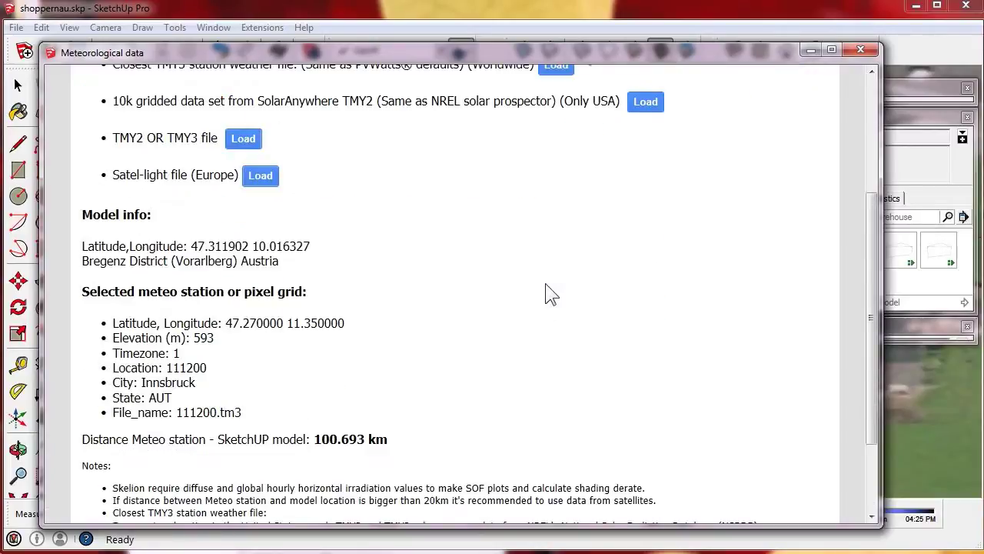
{"action": "left_click_drag", "start_coordinate": [315, 439], "coordinate": [394, 441]}
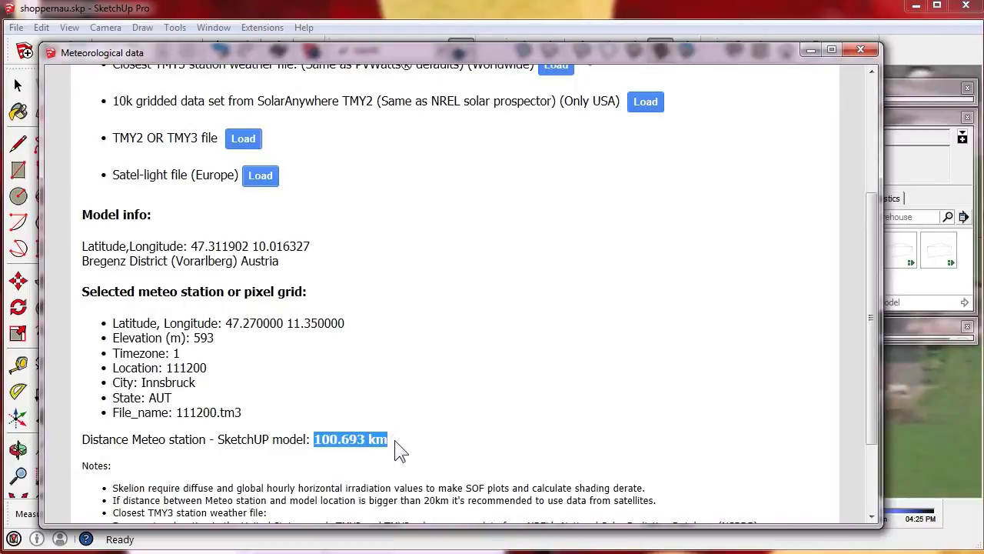
{"action": "scroll", "coordinate": [492, 377], "scroll_direction": "up", "scroll_amount": 2}
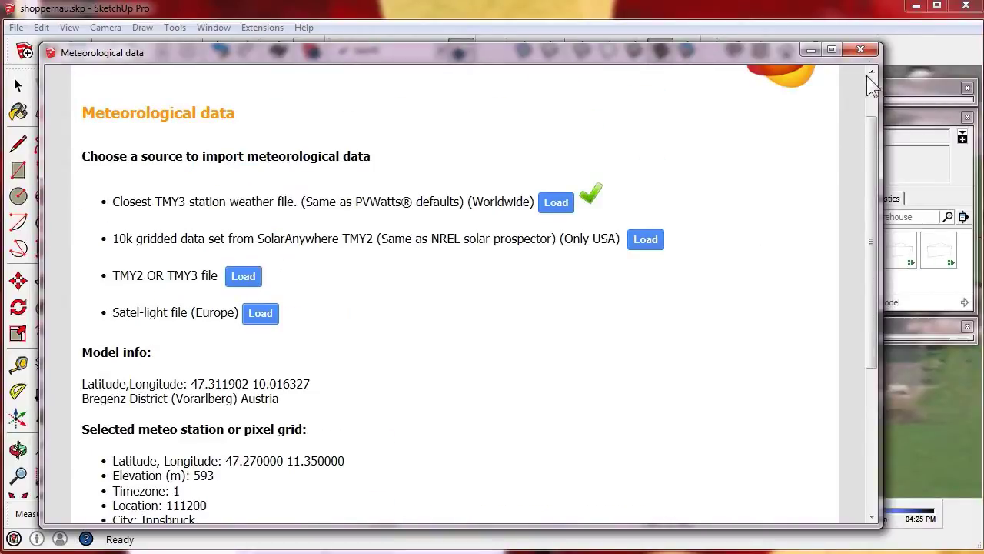
{"action": "left_click", "coordinate": [871, 51]}
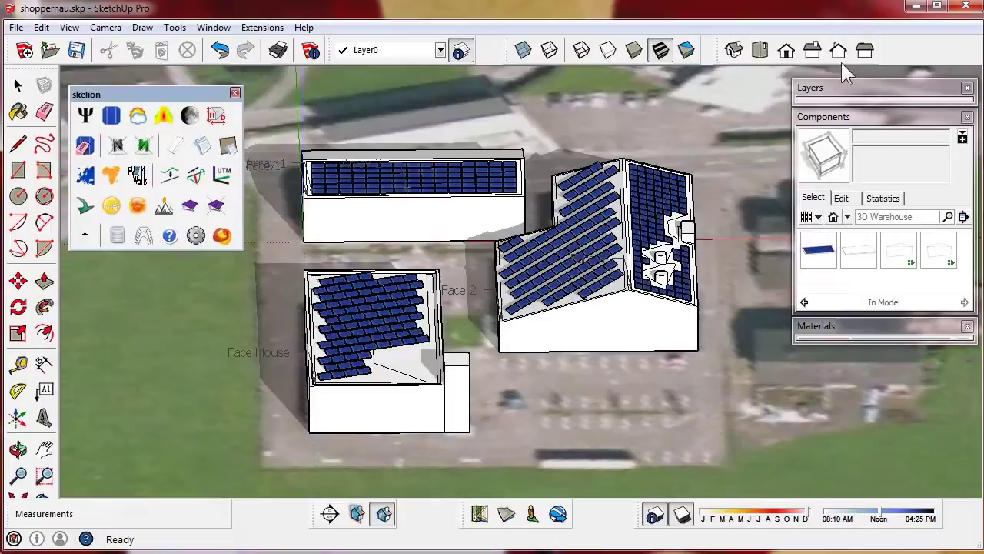
Step: Run JRC PVGIS Europe sending by Groups with shading derate set to Yes
{"action": "left_click", "coordinate": [84, 176]}
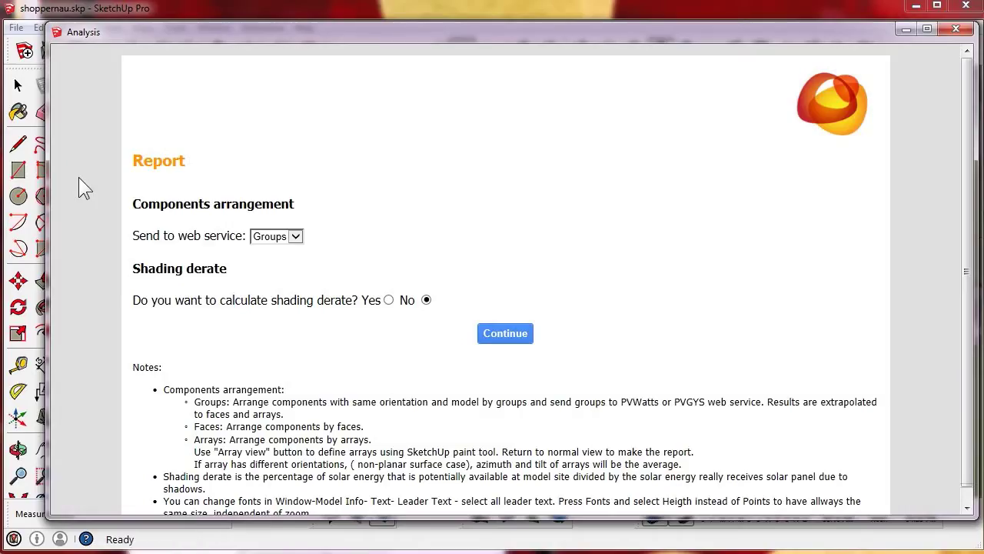
{"action": "left_click", "coordinate": [295, 237]}
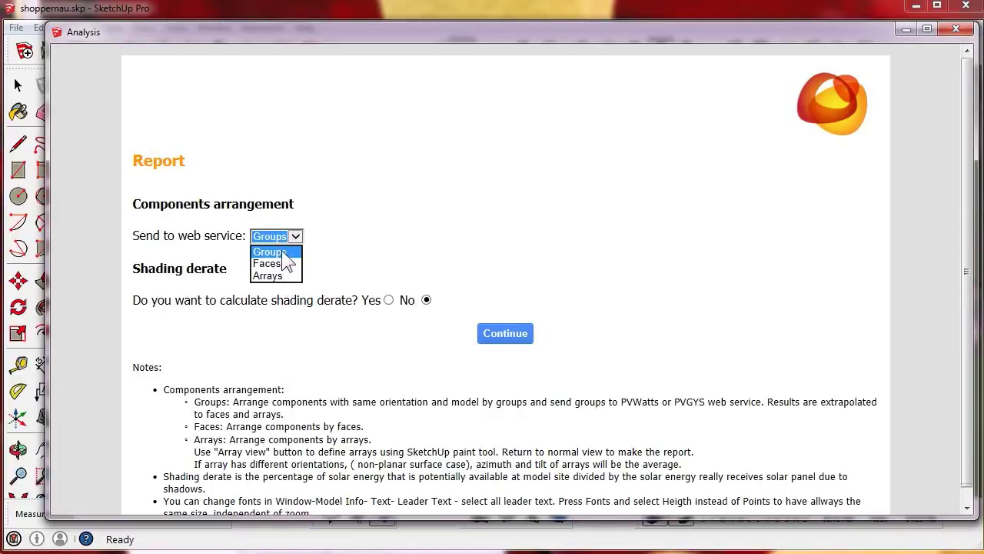
{"action": "left_click", "coordinate": [286, 260]}
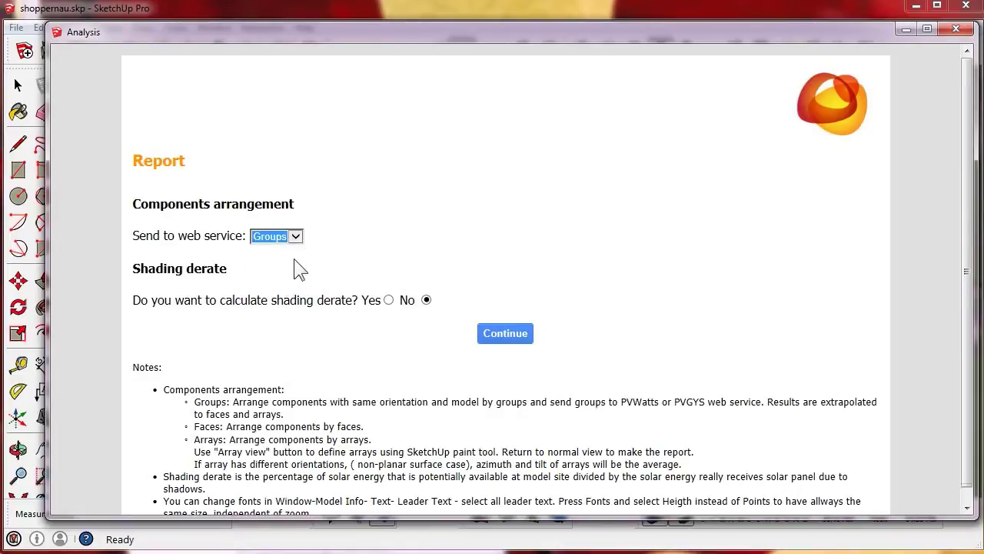
{"action": "left_click", "coordinate": [389, 300]}
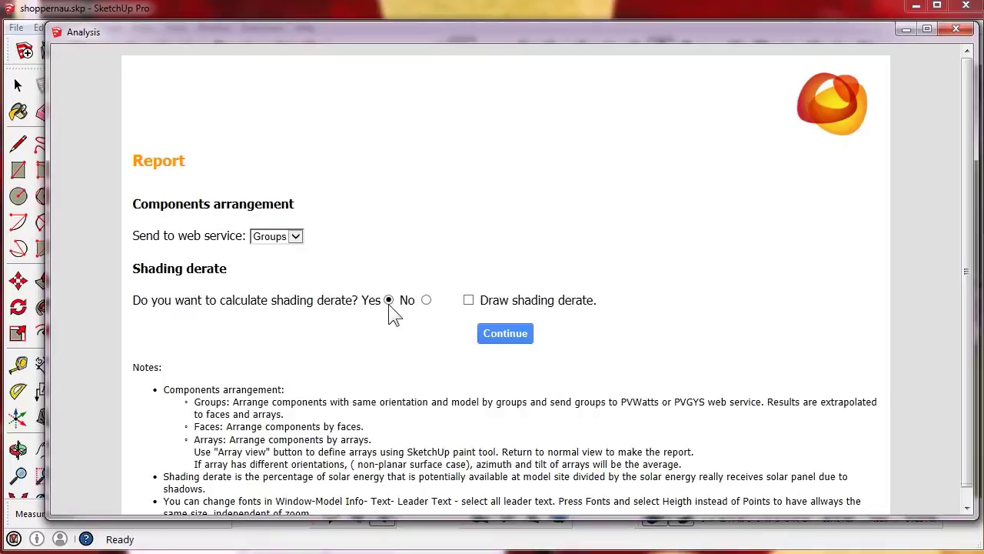
{"action": "left_click", "coordinate": [505, 333]}
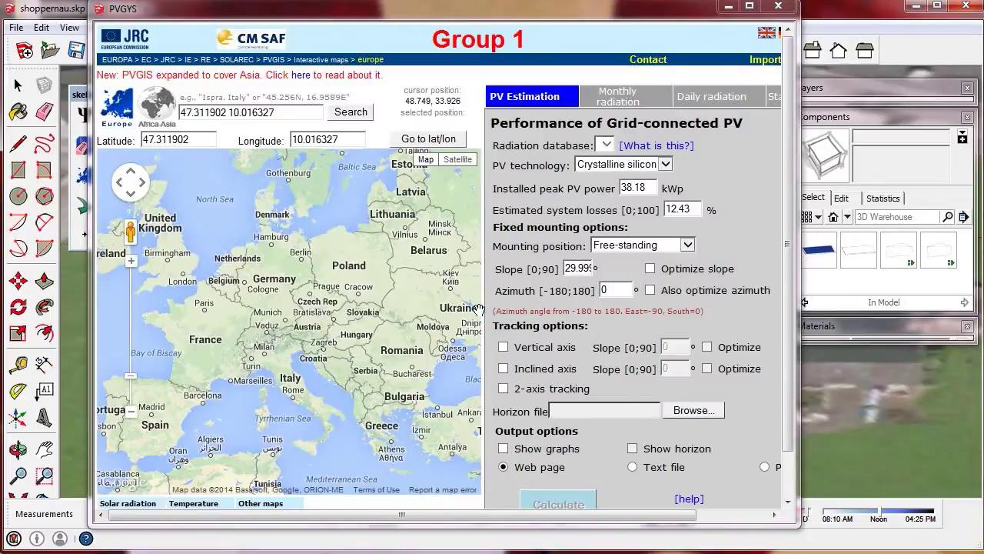
Step: Run the Group 1 PVGIS estimate at Schoppernau using the Climate-SAF radiation database, then close it
{"action": "left_click_drag", "start_coordinate": [432, 39], "coordinate": [513, 44]}
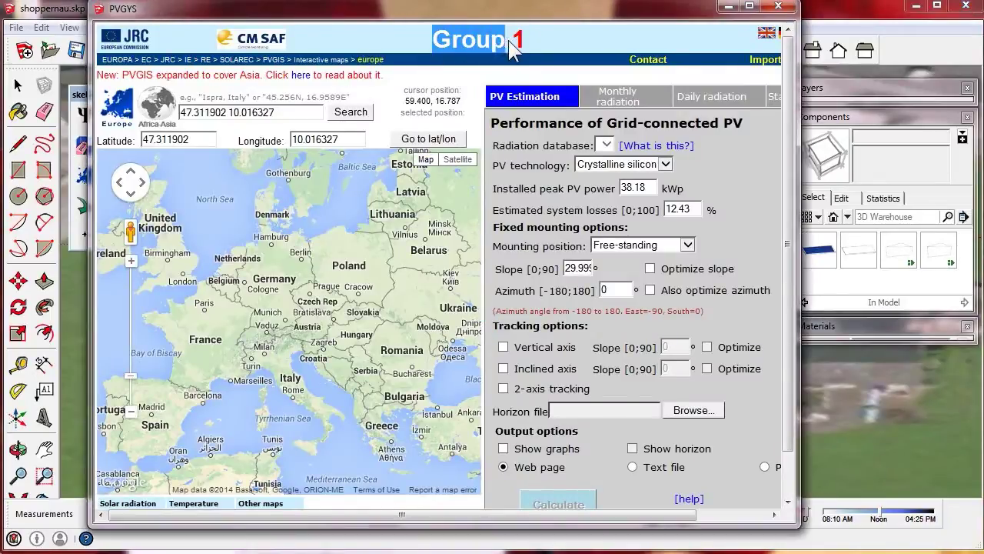
{"action": "left_click", "coordinate": [365, 116]}
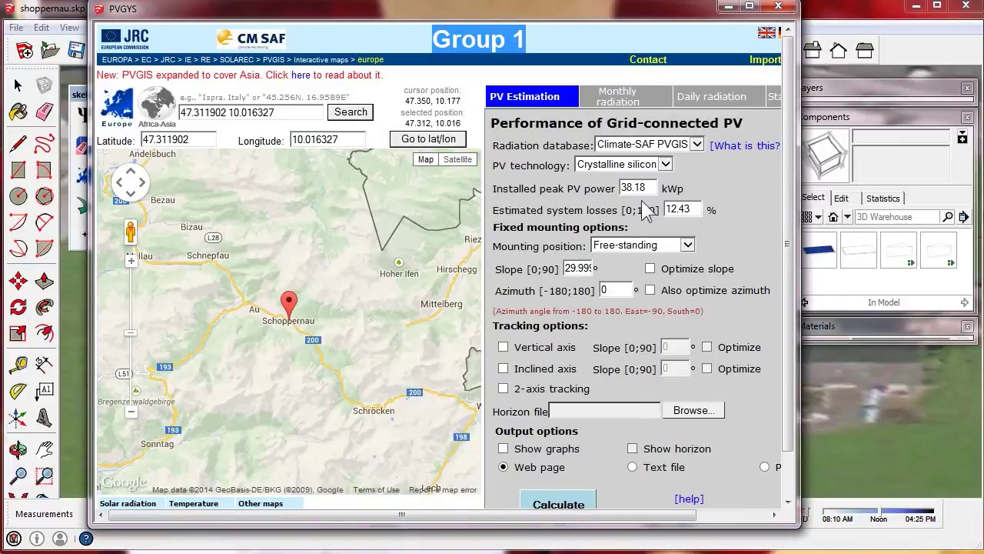
{"action": "left_click", "coordinate": [697, 144]}
{"action": "left_click", "coordinate": [654, 154]}
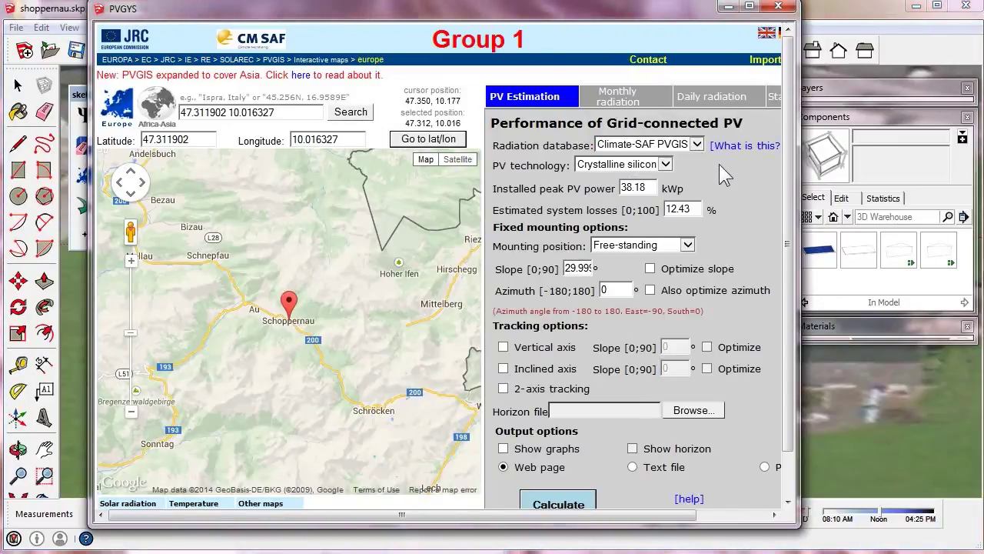
{"action": "left_click", "coordinate": [573, 503]}
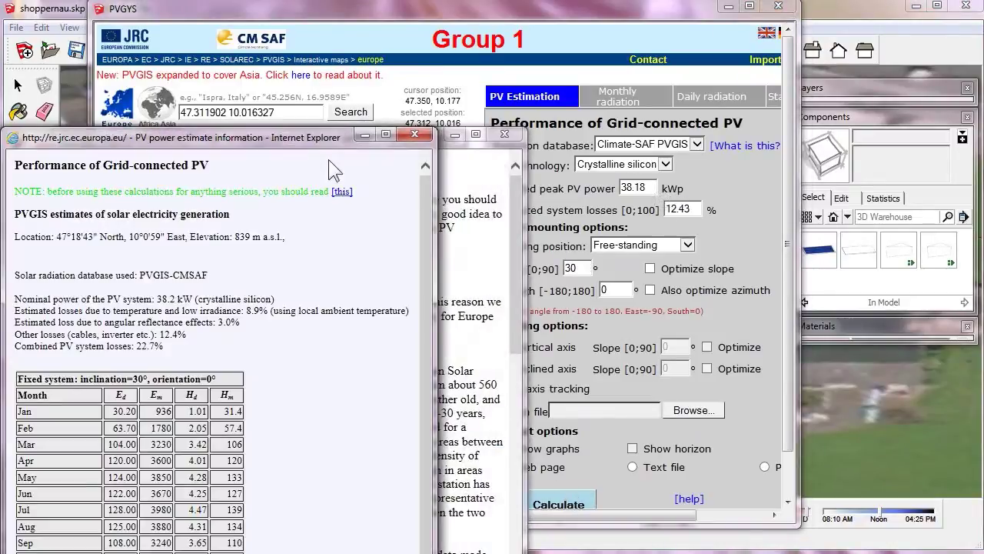
{"action": "left_click", "coordinate": [451, 177]}
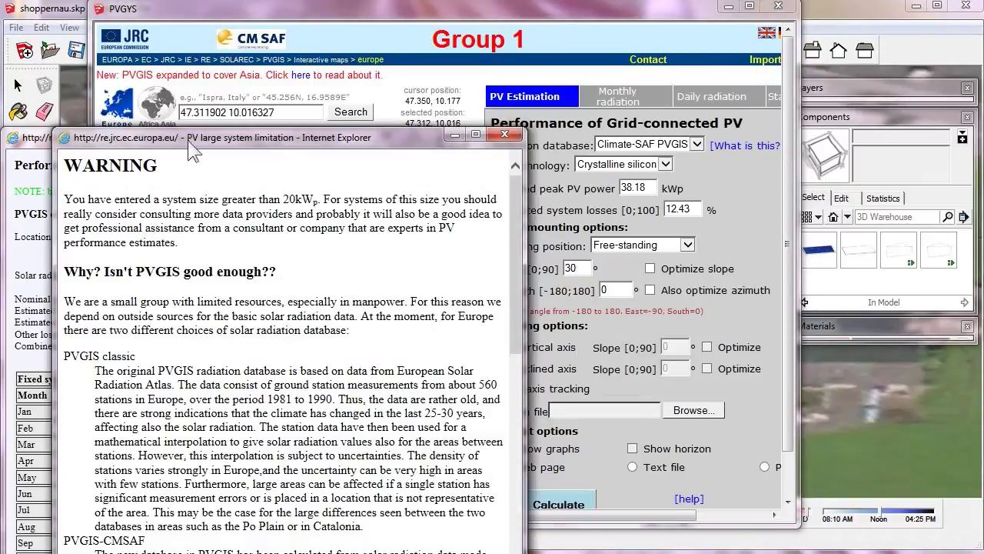
{"action": "left_click", "coordinate": [402, 31]}
{"action": "left_click", "coordinate": [779, 6]}
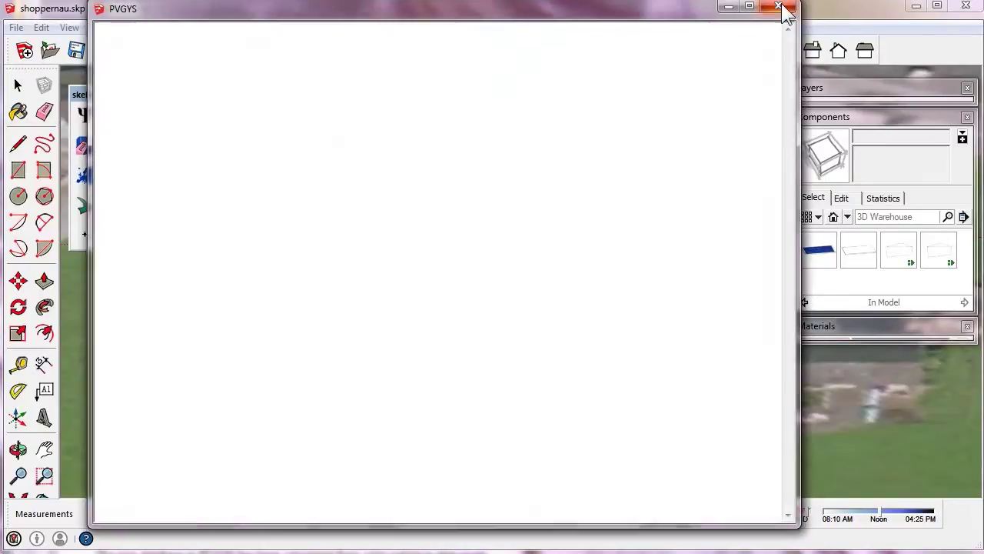
Step: Run the PVGIS estimates for Groups 2 and 3, then close the Group 3 page
{"action": "left_click_drag", "start_coordinate": [526, 39], "coordinate": [455, 42]}
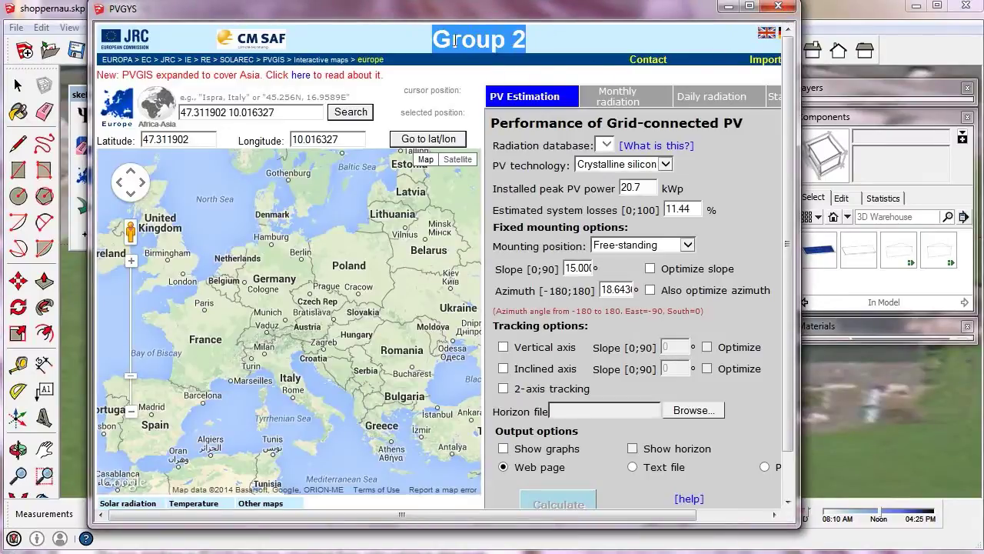
{"action": "left_click", "coordinate": [348, 113]}
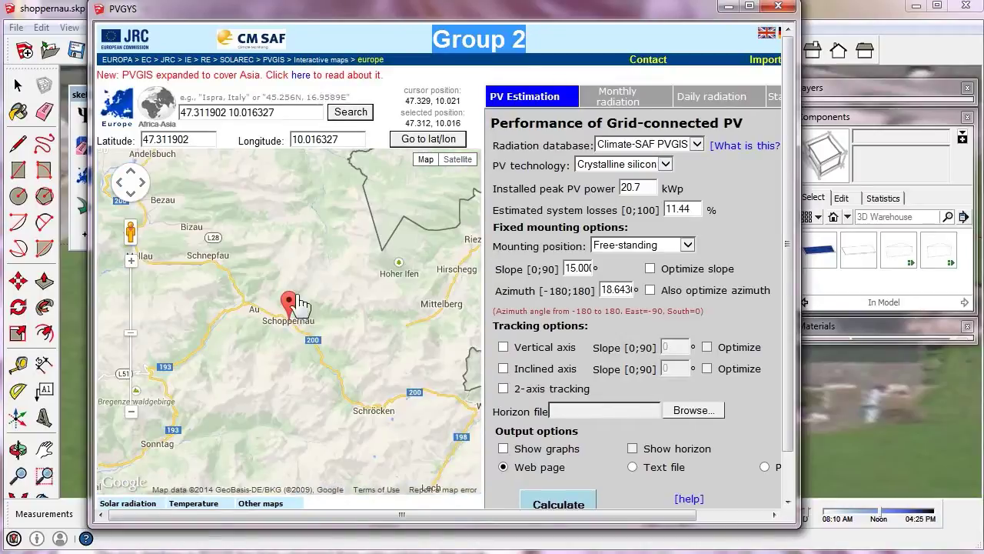
{"action": "left_click", "coordinate": [580, 497]}
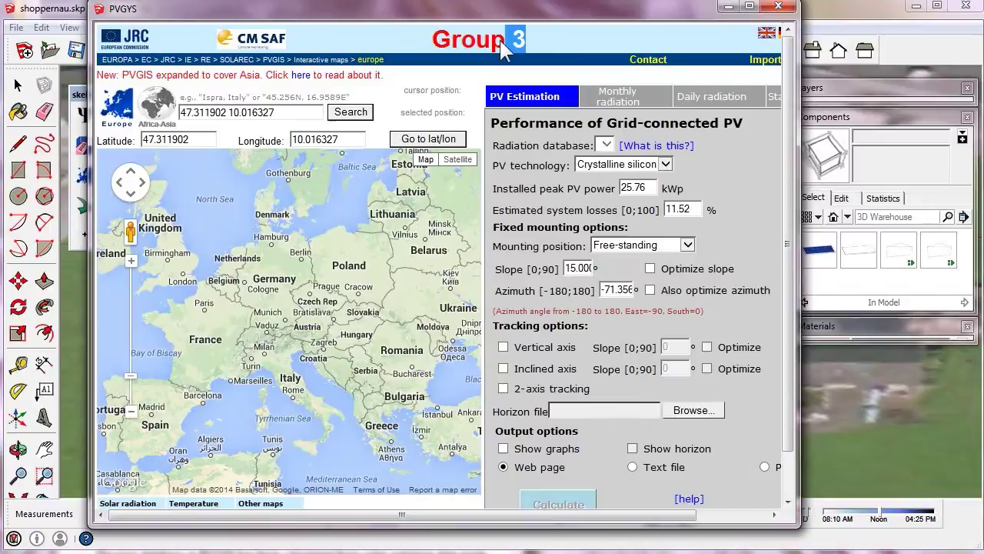
{"action": "left_click", "coordinate": [351, 113]}
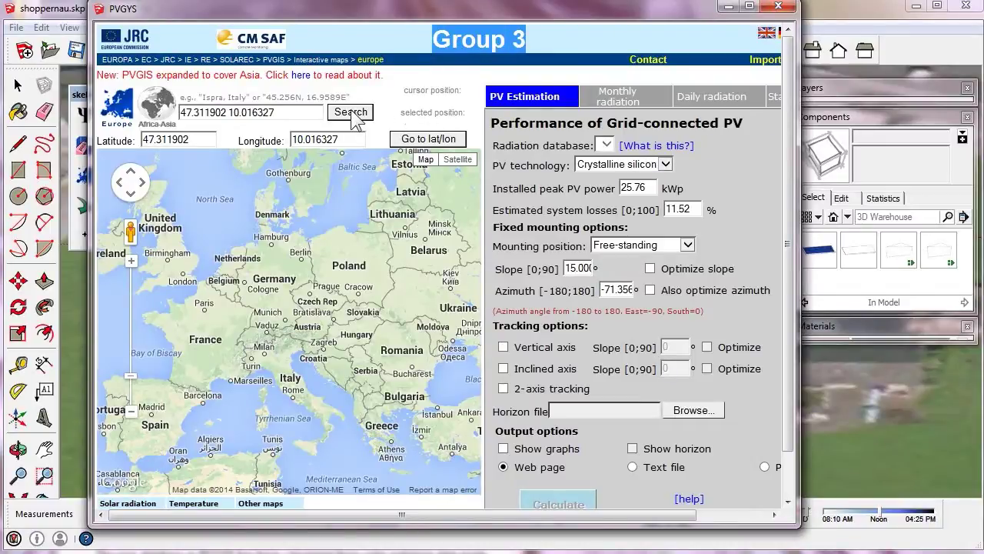
{"action": "left_click", "coordinate": [580, 501]}
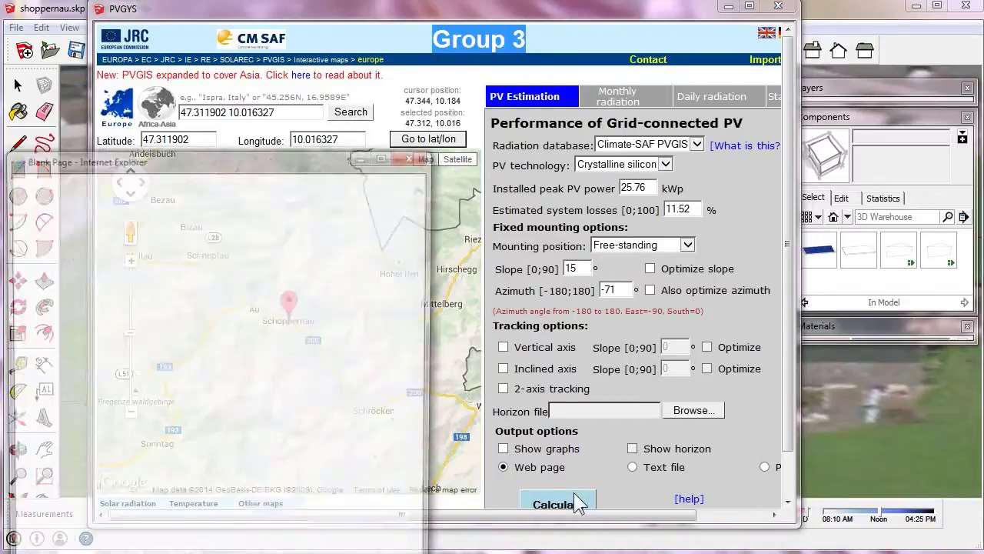
{"action": "left_click", "coordinate": [779, 6]}
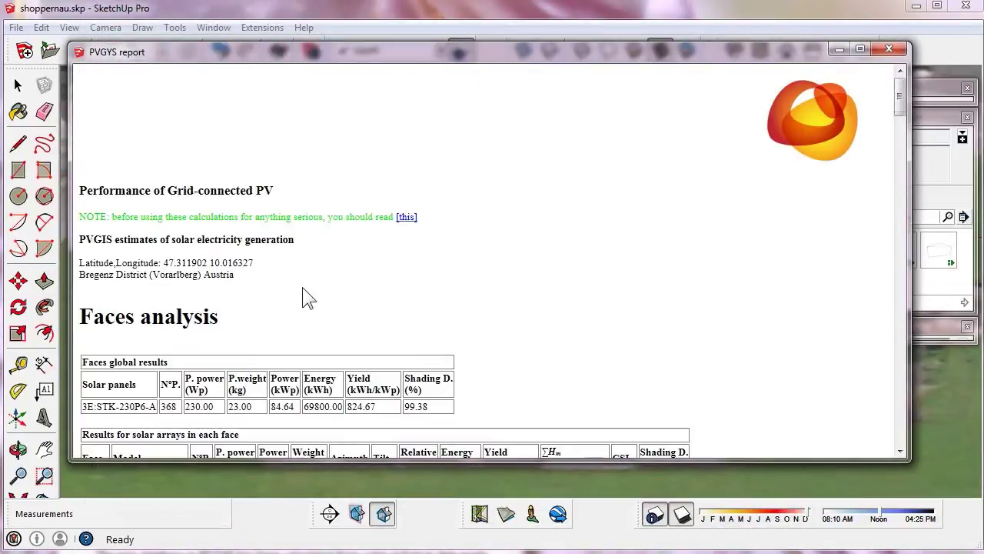
Step: Scroll the PVGIS report down to the Groups analysis section
{"action": "scroll", "coordinate": [289, 301], "scroll_direction": "down", "scroll_amount": 3}
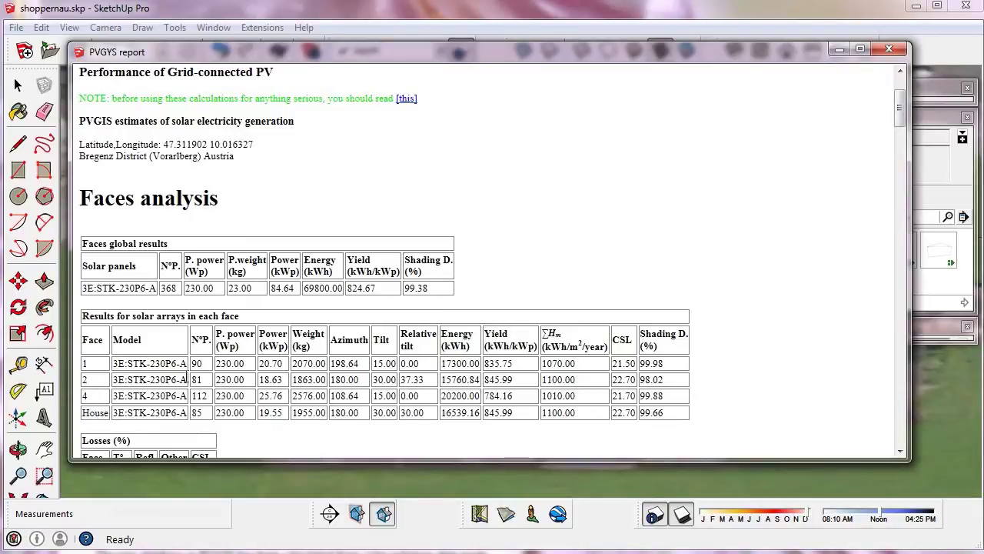
{"action": "scroll", "coordinate": [188, 375], "scroll_direction": "down", "scroll_amount": 3}
{"action": "scroll", "coordinate": [187, 376], "scroll_direction": "down", "scroll_amount": 7}
{"action": "scroll", "coordinate": [190, 367], "scroll_direction": "down", "scroll_amount": 5}
{"action": "scroll", "coordinate": [191, 367], "scroll_direction": "down", "scroll_amount": 9}
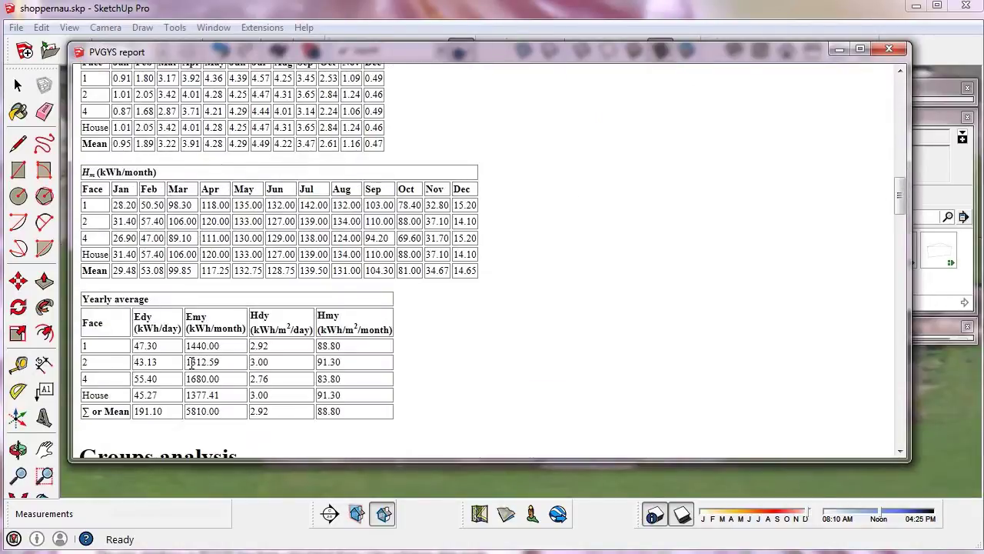
{"action": "scroll", "coordinate": [192, 365], "scroll_direction": "down", "scroll_amount": 4}
{"action": "scroll", "coordinate": [194, 363], "scroll_direction": "down", "scroll_amount": 3}
{"action": "scroll", "coordinate": [197, 363], "scroll_direction": "down", "scroll_amount": 1}
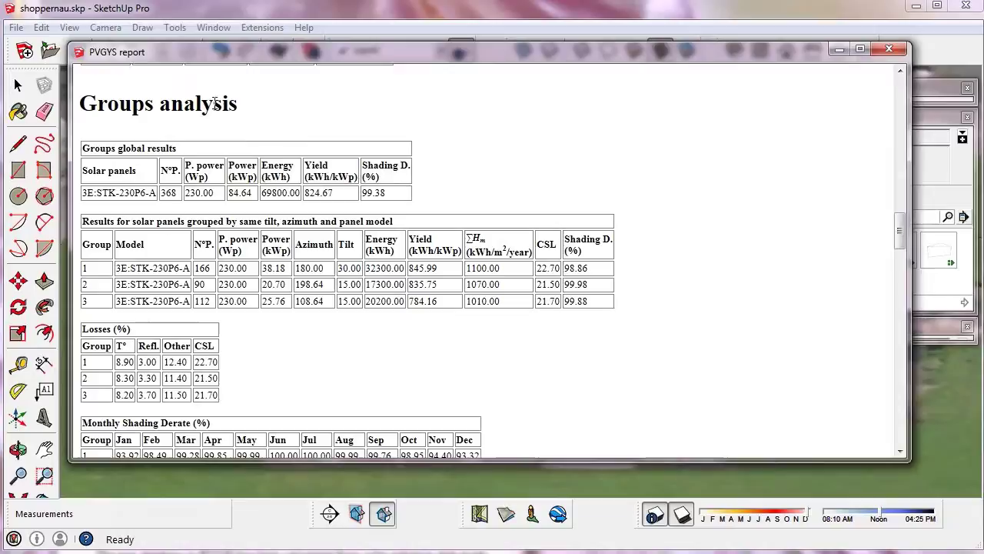
{"action": "left_click_drag", "start_coordinate": [235, 100], "coordinate": [80, 100]}
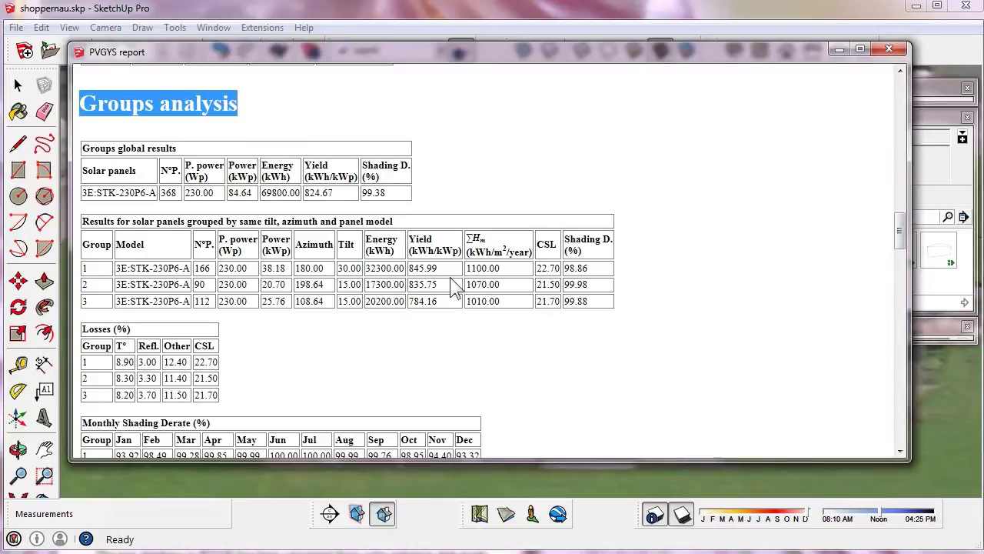
Step: Check group losses (CSL 22.70; other losses 12.40, 11.40, 11.50), then close the report
{"action": "double_click", "coordinate": [548, 267]}
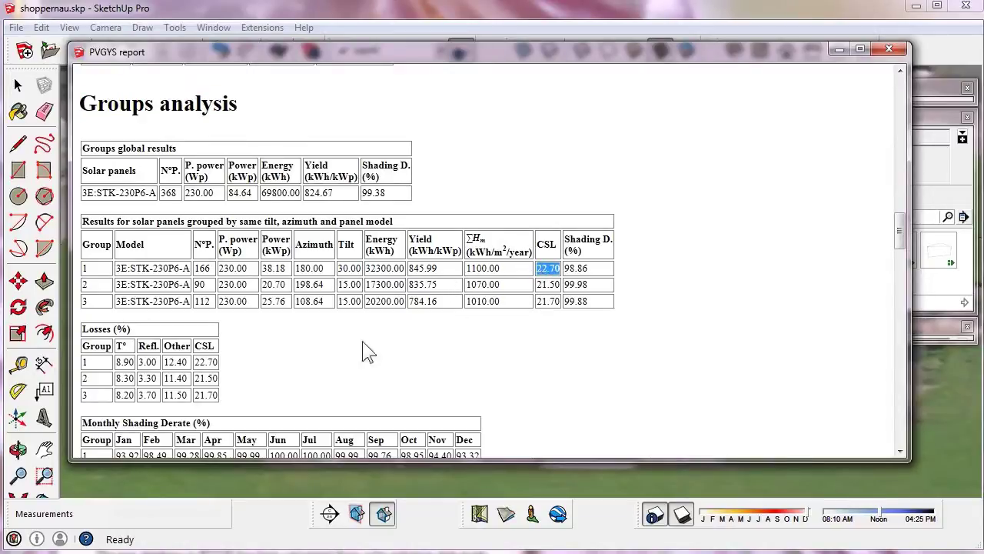
{"action": "double_click", "coordinate": [168, 362]}
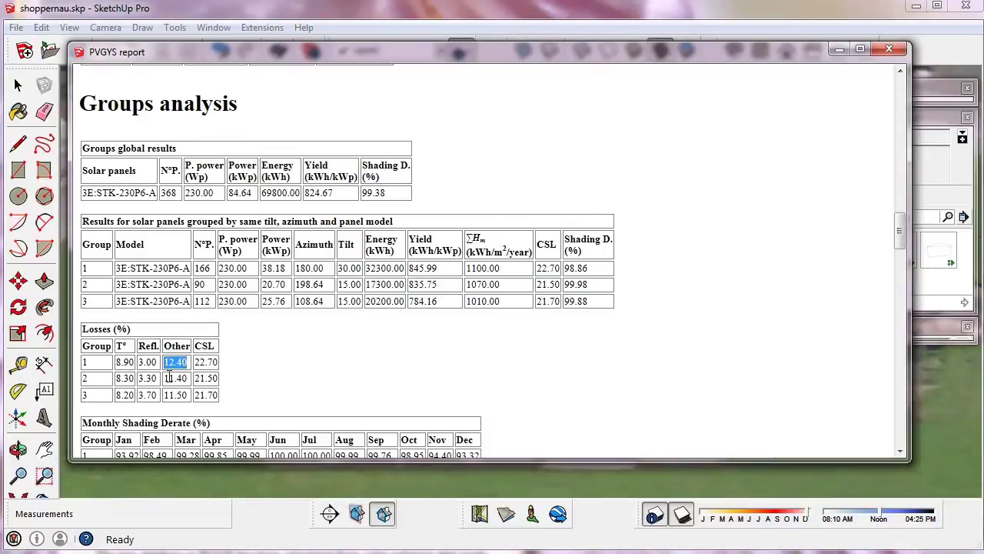
{"action": "double_click", "coordinate": [185, 375]}
{"action": "double_click", "coordinate": [167, 394]}
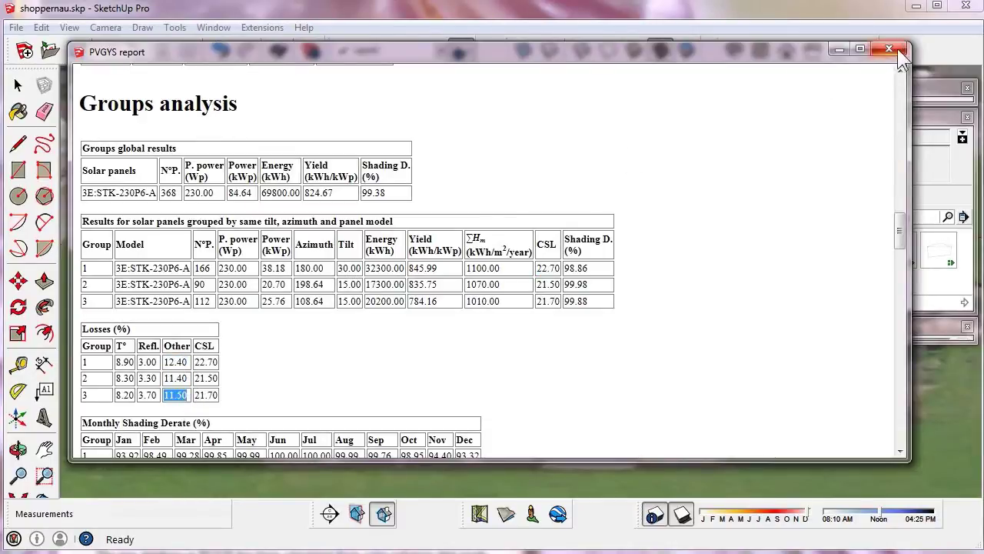
{"action": "left_click_drag", "start_coordinate": [900, 225], "coordinate": [902, 323]}
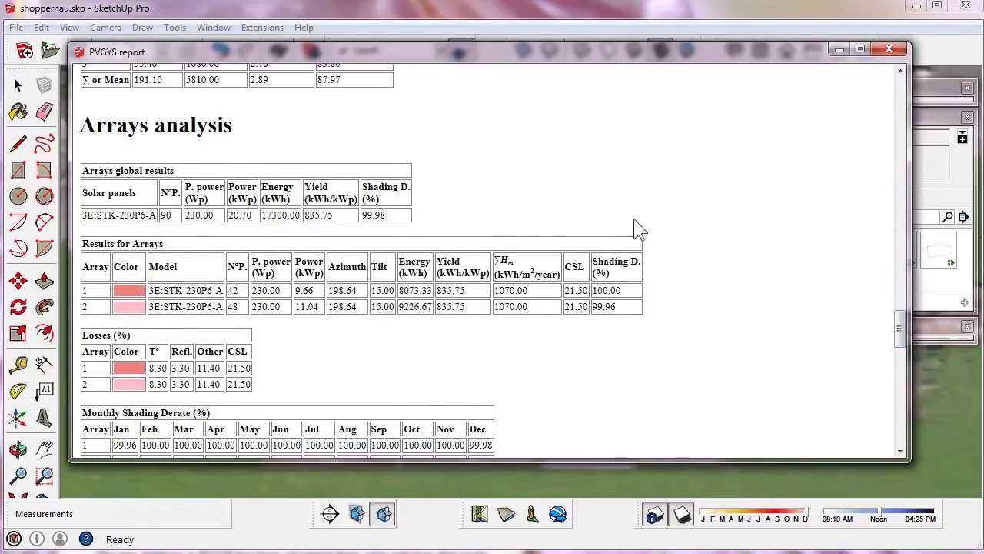
{"action": "left_click", "coordinate": [898, 49]}
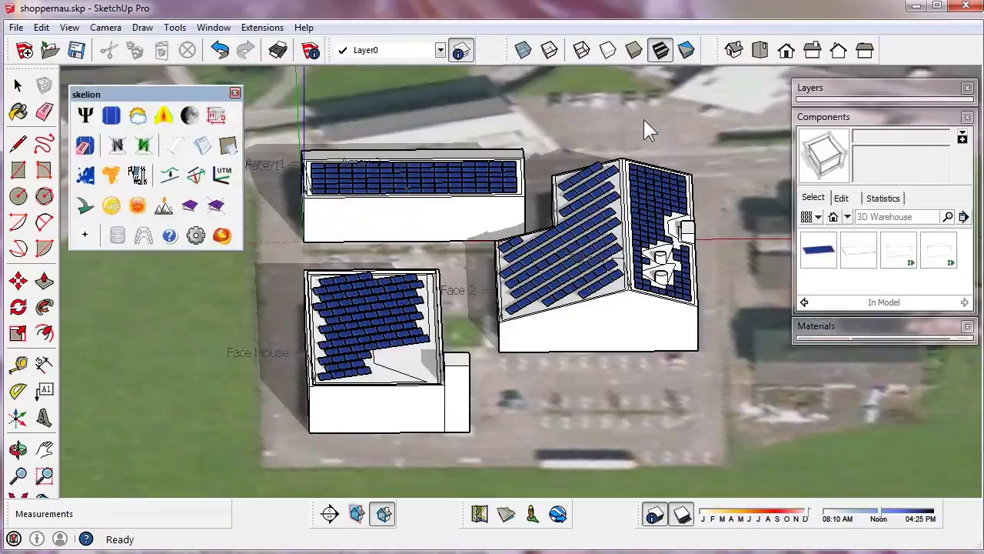
Step: Start a Skelion PVWatts report sending panels by Arrays, with shading derate set to No
{"action": "left_click", "coordinate": [136, 174]}
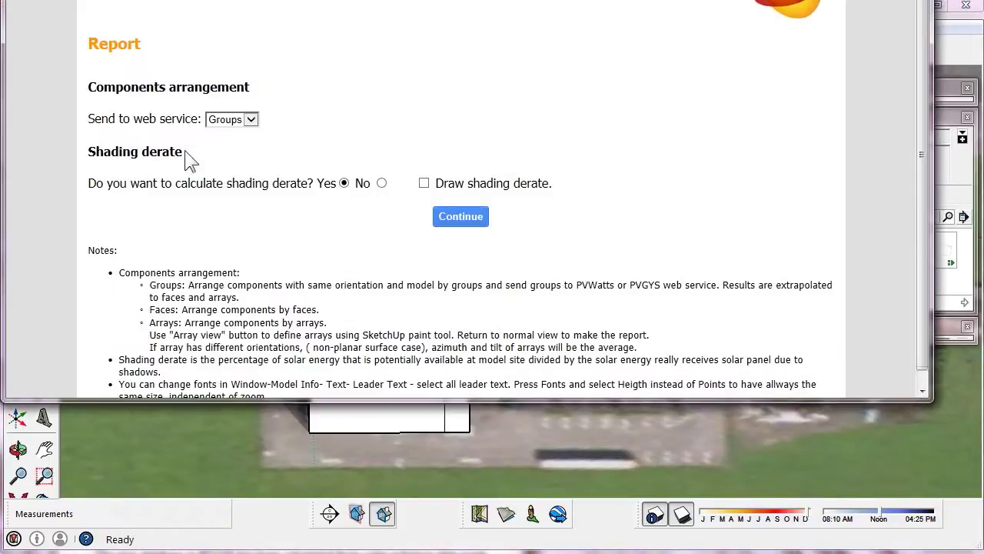
{"action": "left_click", "coordinate": [251, 120]}
{"action": "left_click", "coordinate": [225, 158]}
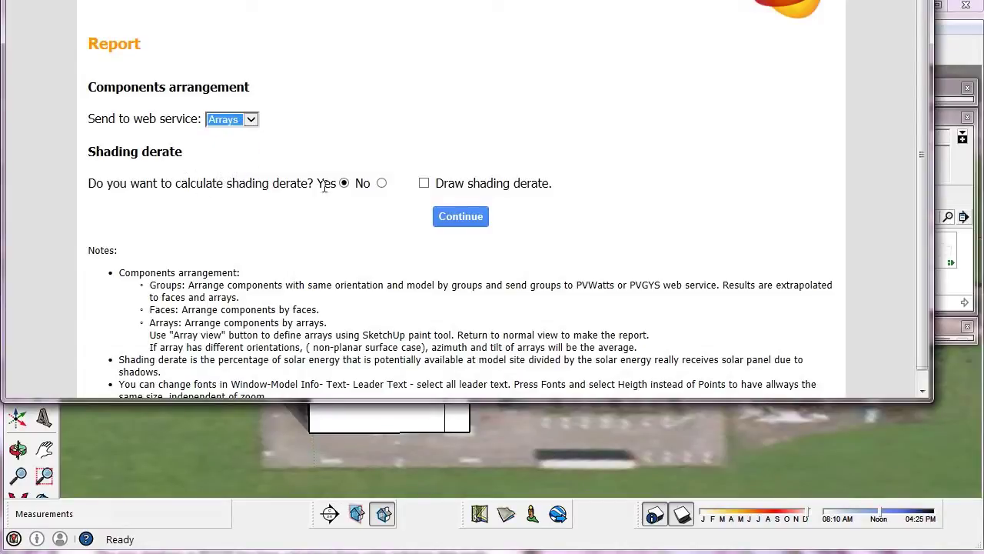
{"action": "left_click", "coordinate": [382, 183]}
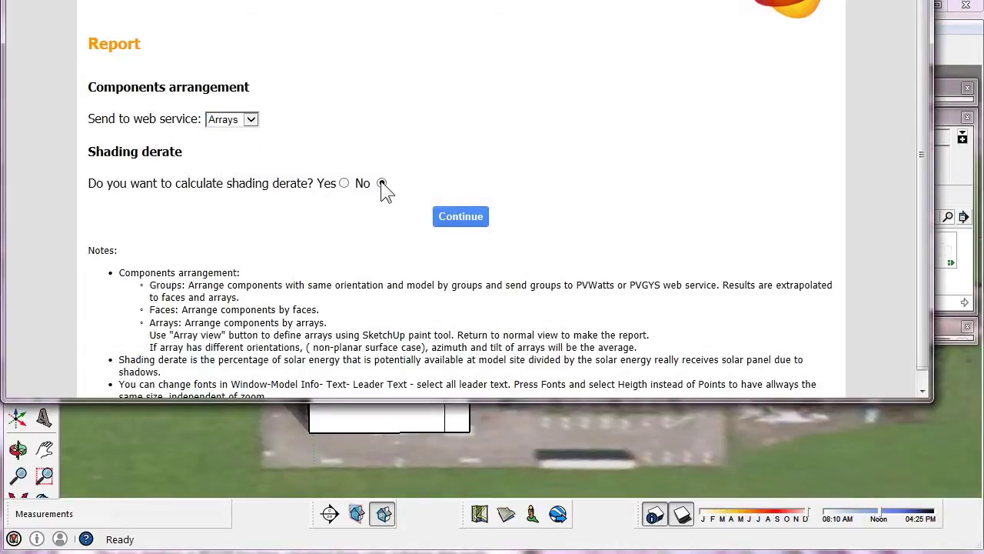
{"action": "left_click", "coordinate": [473, 219]}
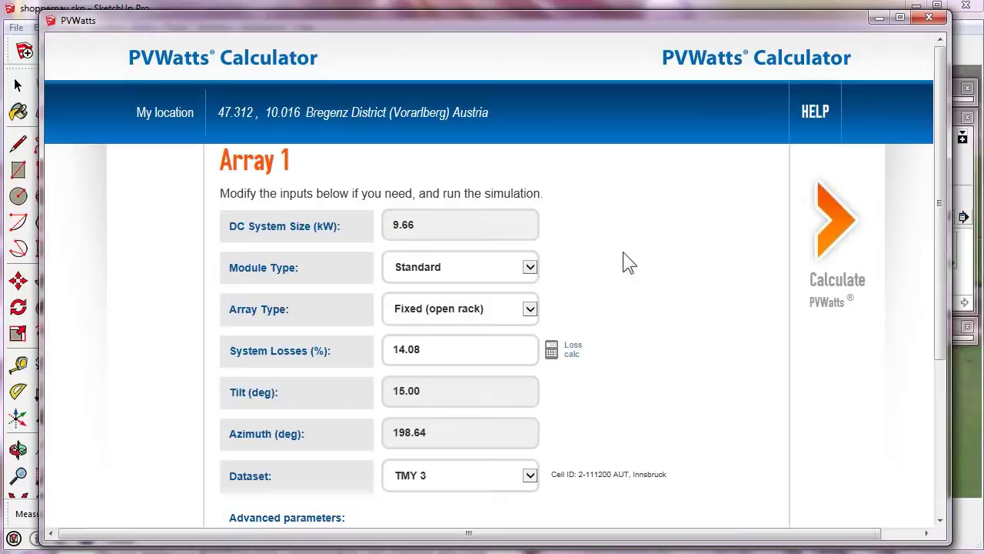
Step: Review the system losses breakdown (shading 3) and the Innsbruck weather station details
{"action": "left_click", "coordinate": [572, 349]}
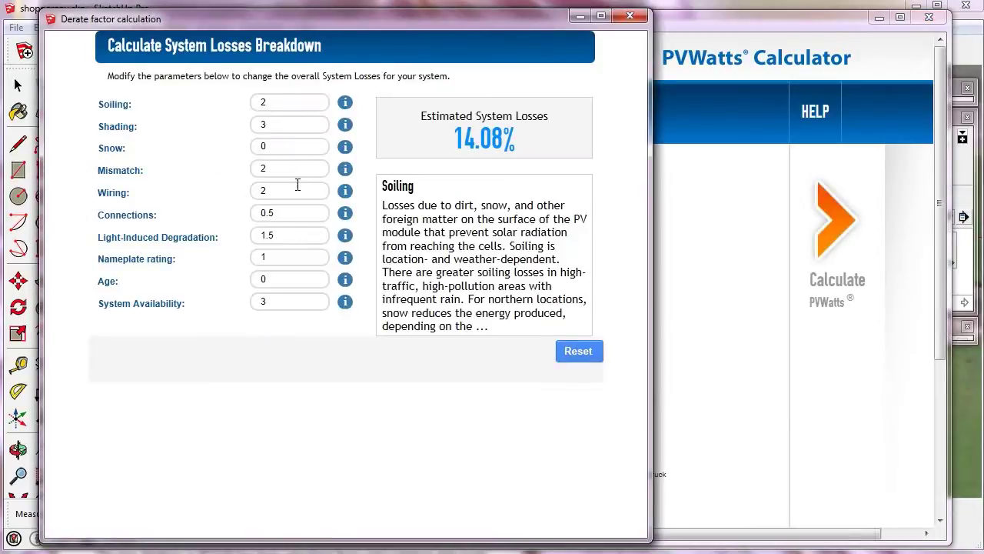
{"action": "left_click_drag", "start_coordinate": [285, 127], "coordinate": [231, 132]}
{"action": "left_click_drag", "start_coordinate": [630, 9], "coordinate": [631, 9]}
{"action": "left_click", "coordinate": [628, 17]}
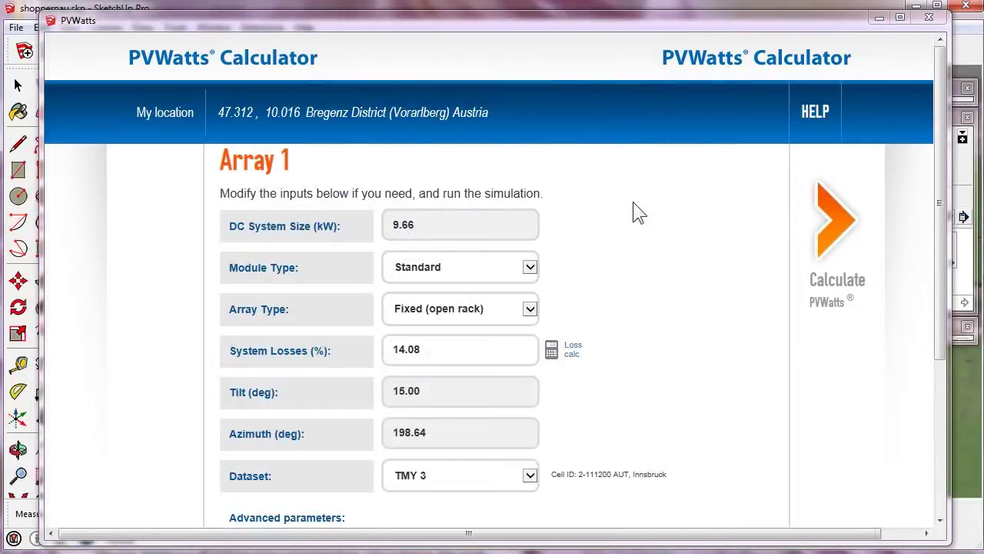
{"action": "triple_click", "coordinate": [636, 473]}
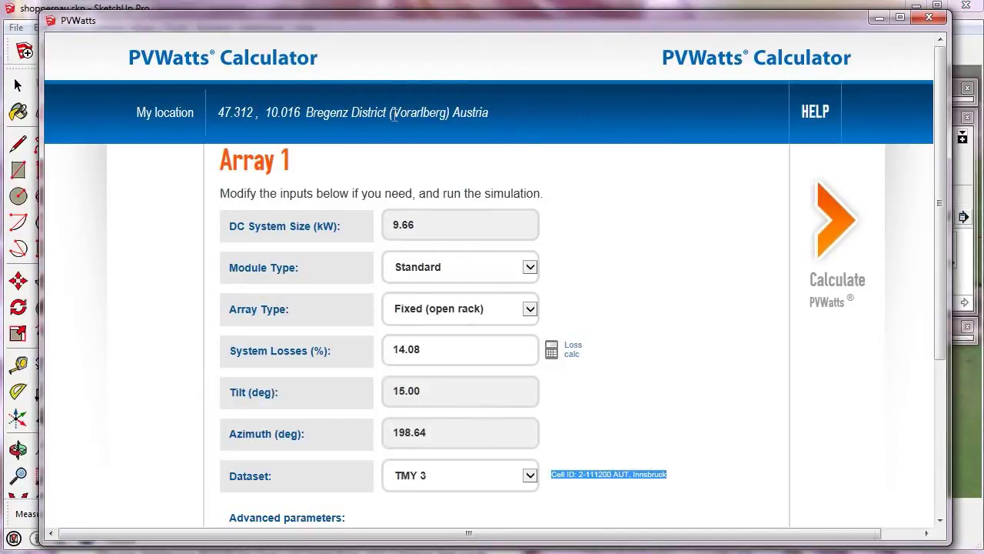
{"action": "left_click_drag", "start_coordinate": [394, 113], "coordinate": [155, 114]}
{"action": "left_click", "coordinate": [483, 125]}
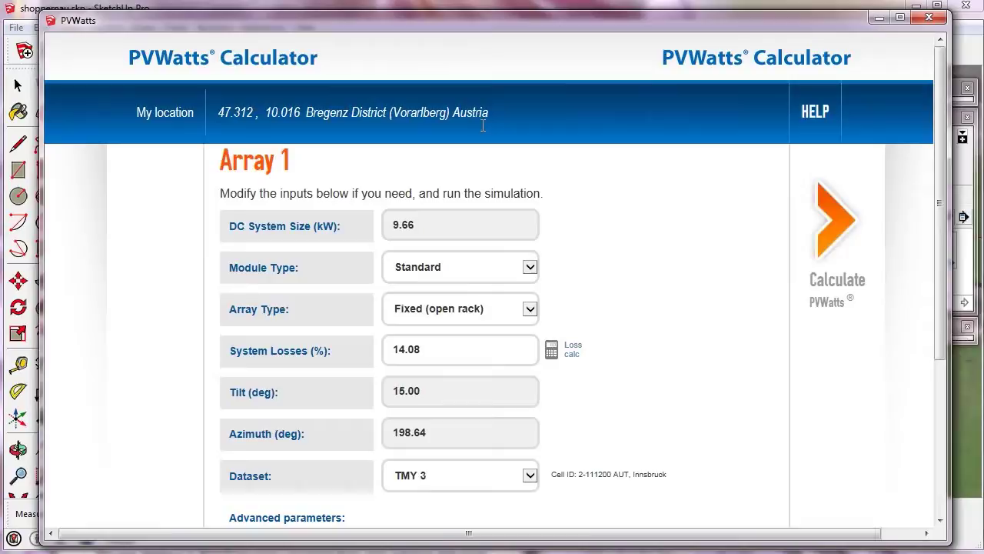
Step: Run the PVWatts simulations for Array 1 and Array 2
{"action": "left_click", "coordinate": [821, 283]}
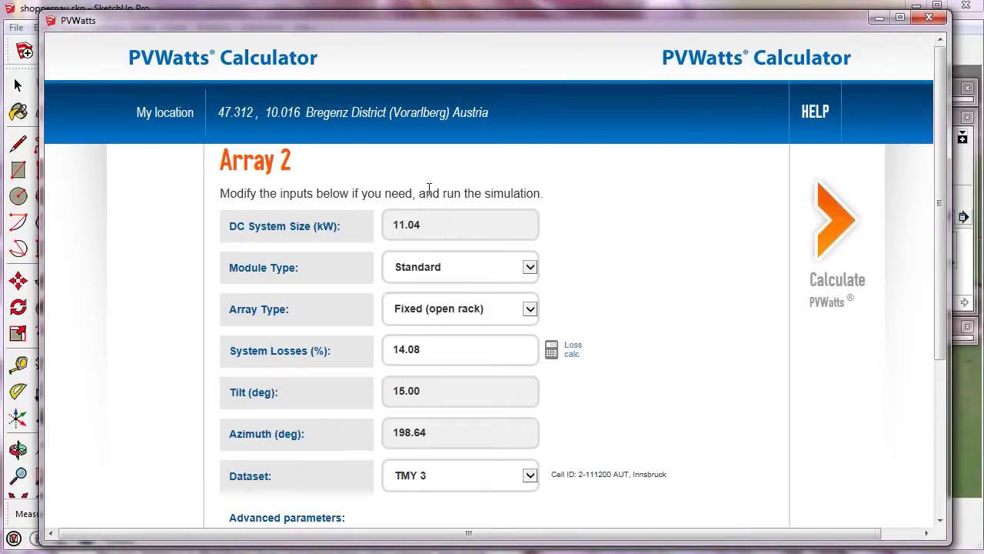
{"action": "triple_click", "coordinate": [247, 164]}
{"action": "left_click", "coordinate": [819, 283]}
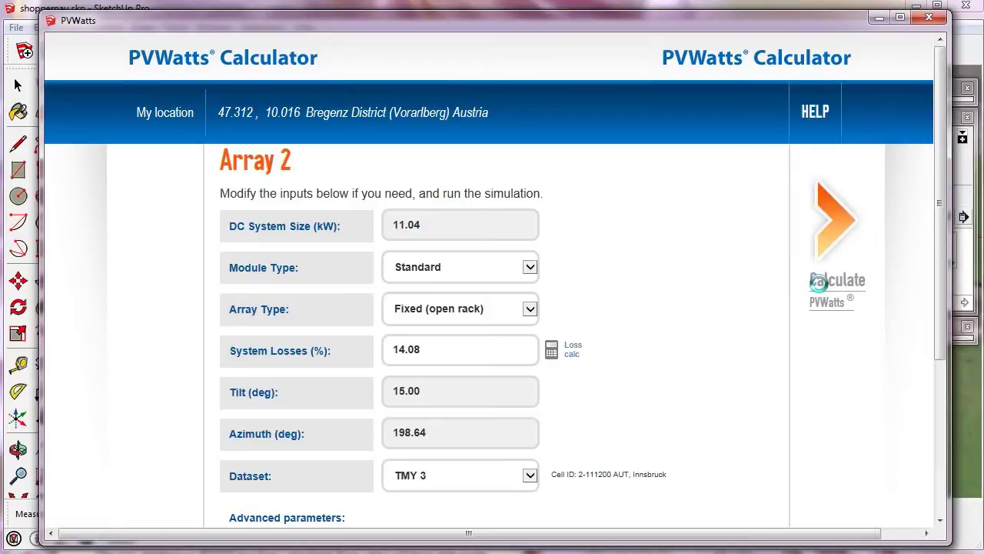
Step: Scroll through the PVWatts results, noting the 100.693 km station distance, then close the report
{"action": "scroll", "coordinate": [673, 254], "scroll_direction": "down", "scroll_amount": 3}
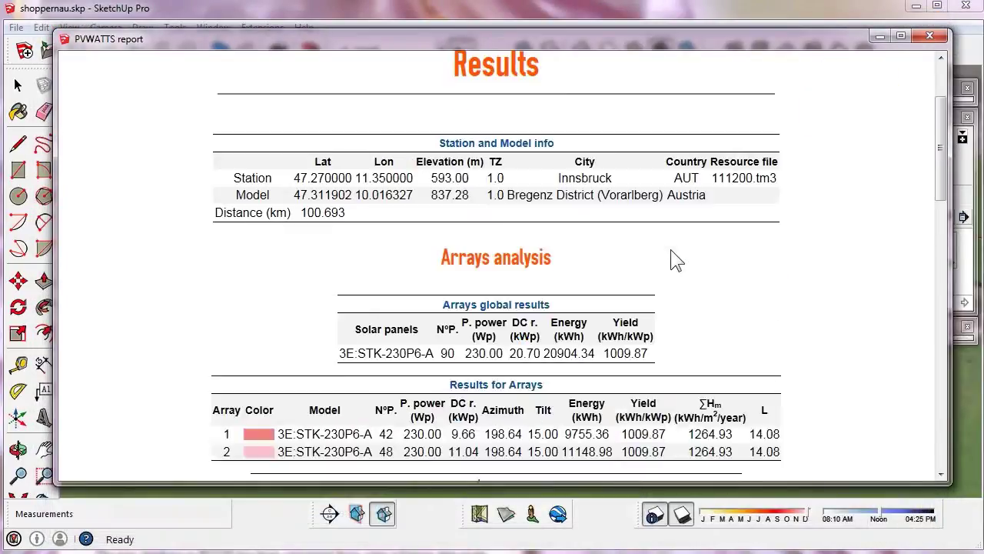
{"action": "scroll", "coordinate": [667, 246], "scroll_direction": "up", "scroll_amount": 2}
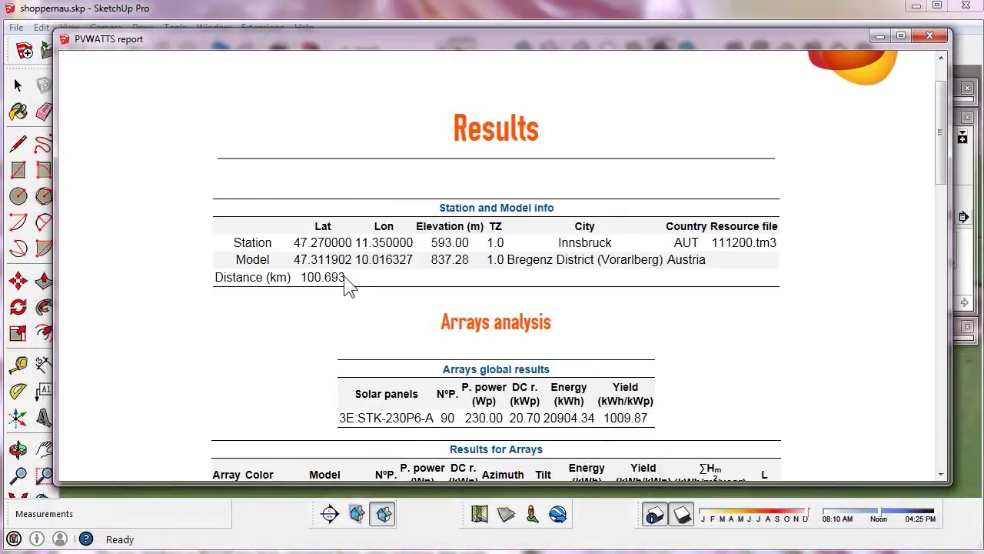
{"action": "left_click_drag", "start_coordinate": [346, 278], "coordinate": [302, 277]}
{"action": "scroll", "coordinate": [521, 331], "scroll_direction": "down", "scroll_amount": 5}
{"action": "scroll", "coordinate": [519, 346], "scroll_direction": "down", "scroll_amount": 3}
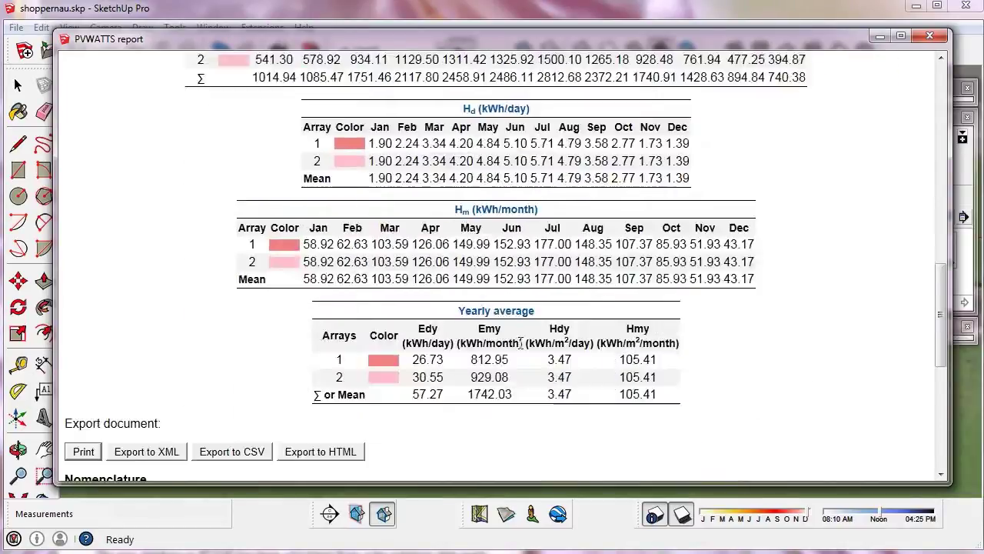
{"action": "scroll", "coordinate": [519, 350], "scroll_direction": "down", "scroll_amount": 2}
{"action": "left_click", "coordinate": [930, 36]}
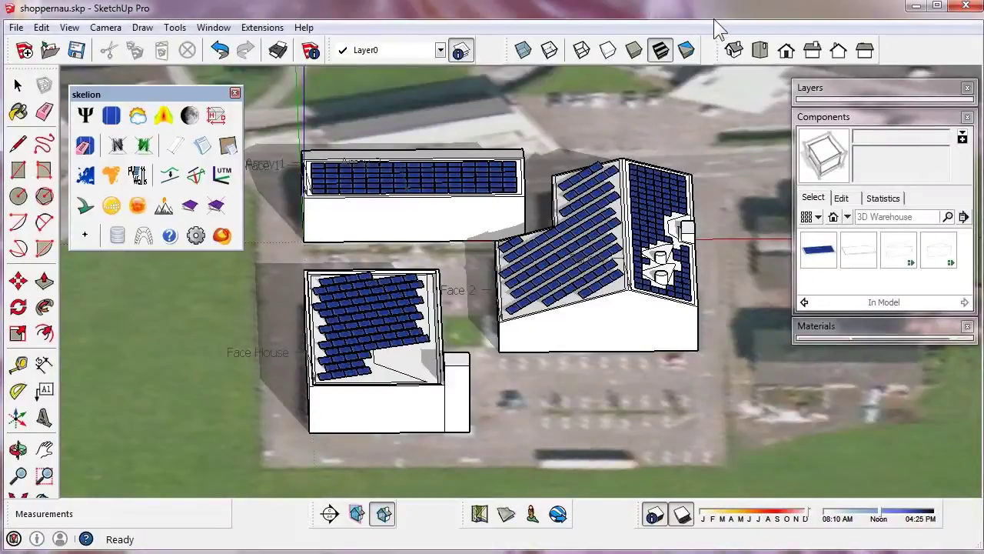
Step: Export month-by-hour shading derate factors by Groups with Skelion's Shading derate exporter
{"action": "left_click", "coordinate": [141, 208]}
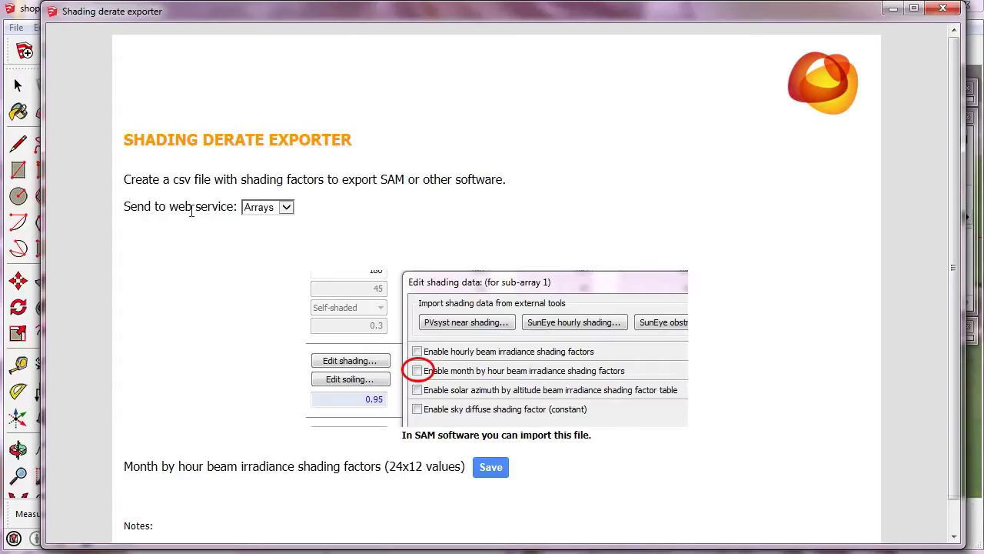
{"action": "left_click", "coordinate": [286, 208]}
{"action": "left_click", "coordinate": [489, 469]}
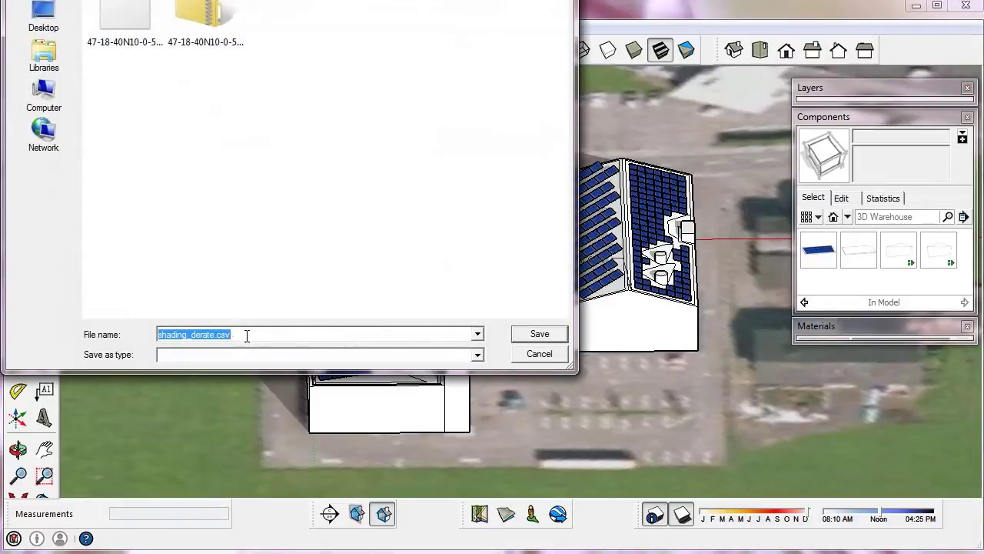
Step: Save the shading derate CSV, then open shading_derate_Group_1_.csv from Downloads
{"action": "left_click", "coordinate": [540, 333]}
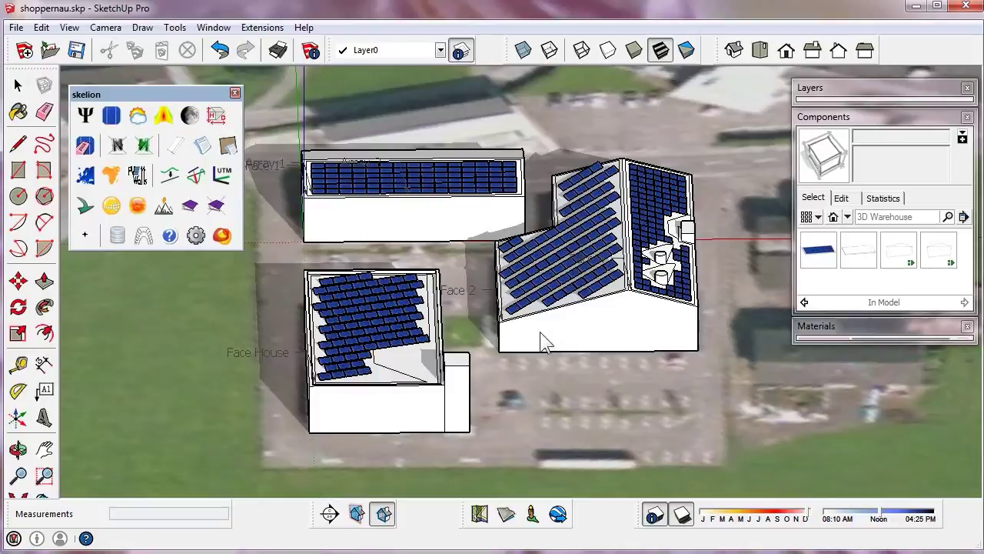
{"action": "key", "text": "super"}
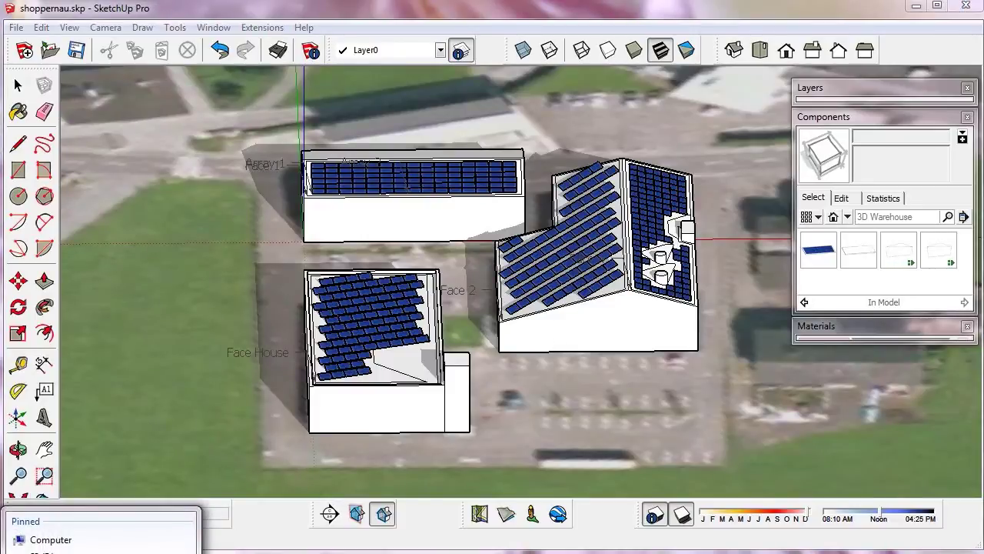
{"action": "left_click", "coordinate": [442, 240]}
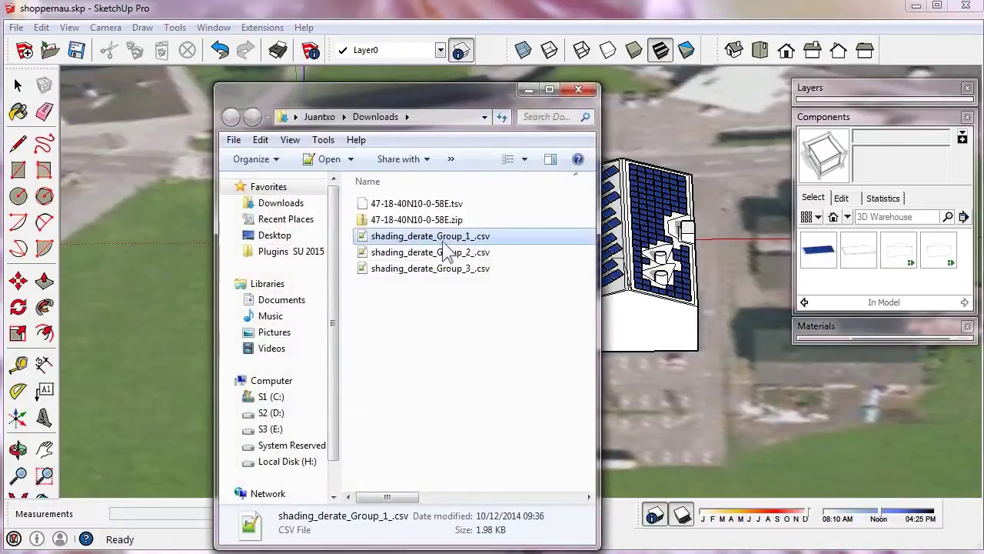
{"action": "left_click", "coordinate": [450, 252]}
{"action": "left_click", "coordinate": [458, 269]}
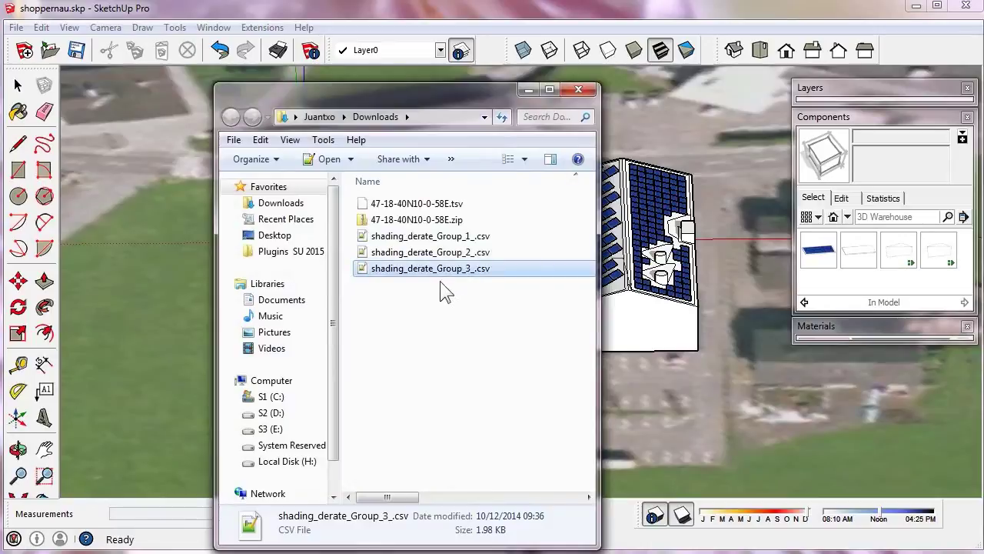
{"action": "double_click", "coordinate": [454, 236]}
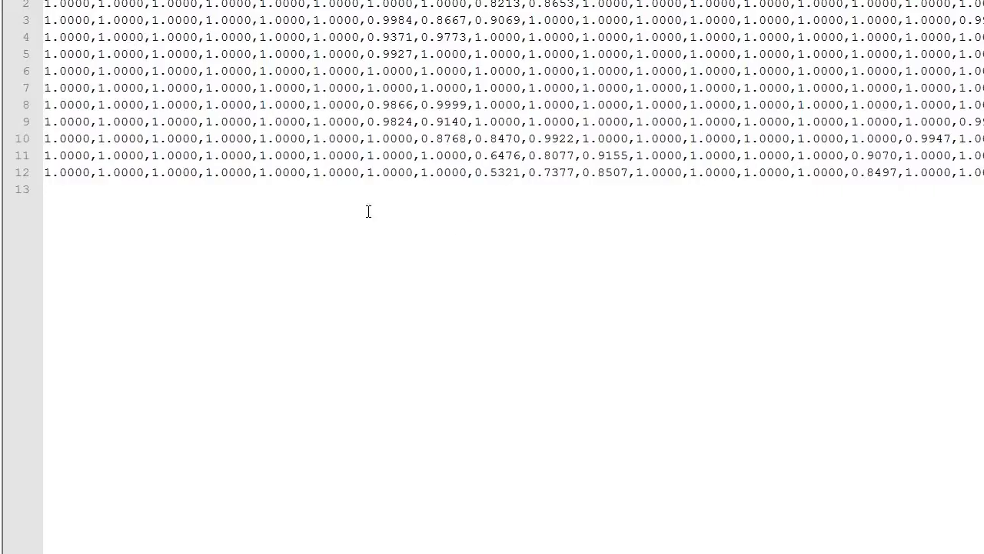